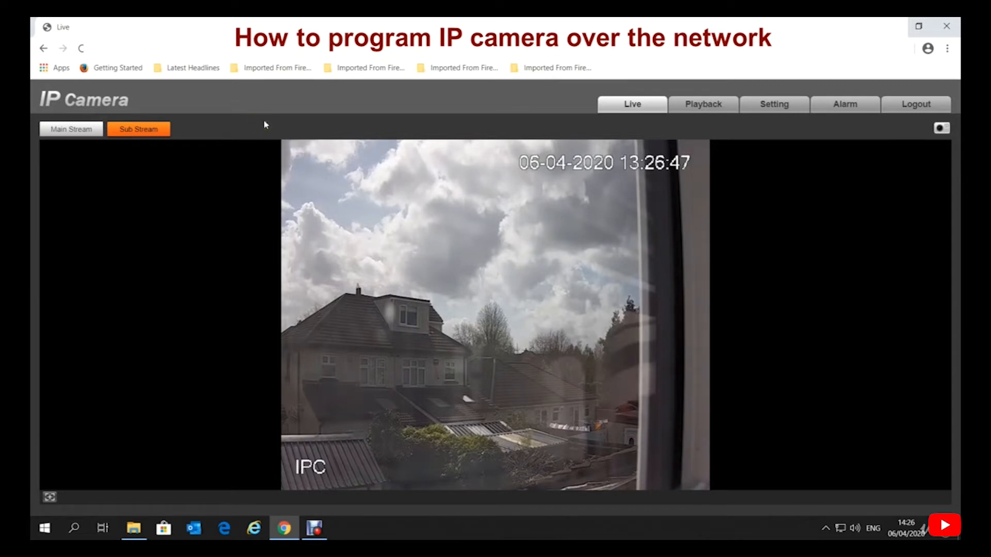
Switch the live view to the main stream and open the camera settings.
click(74, 133)
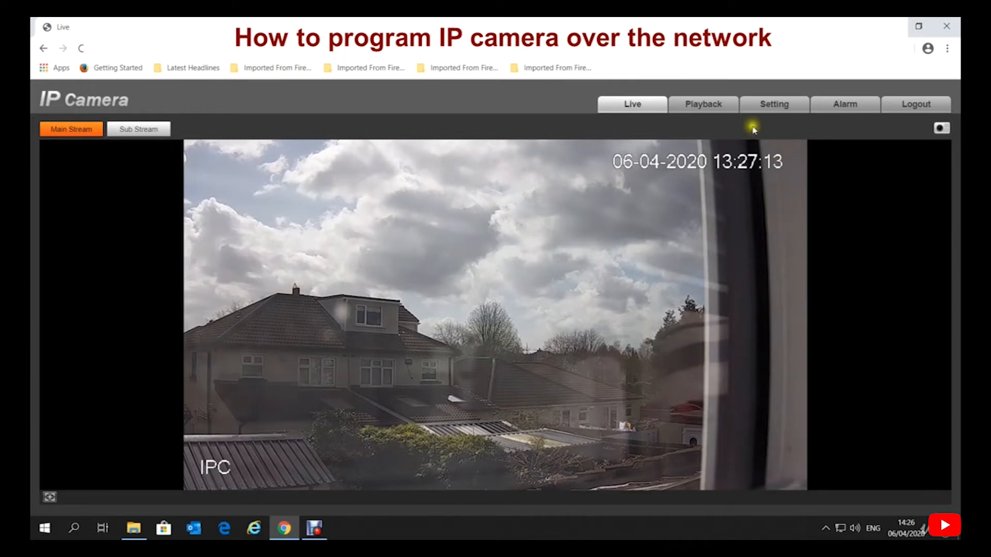
click(782, 105)
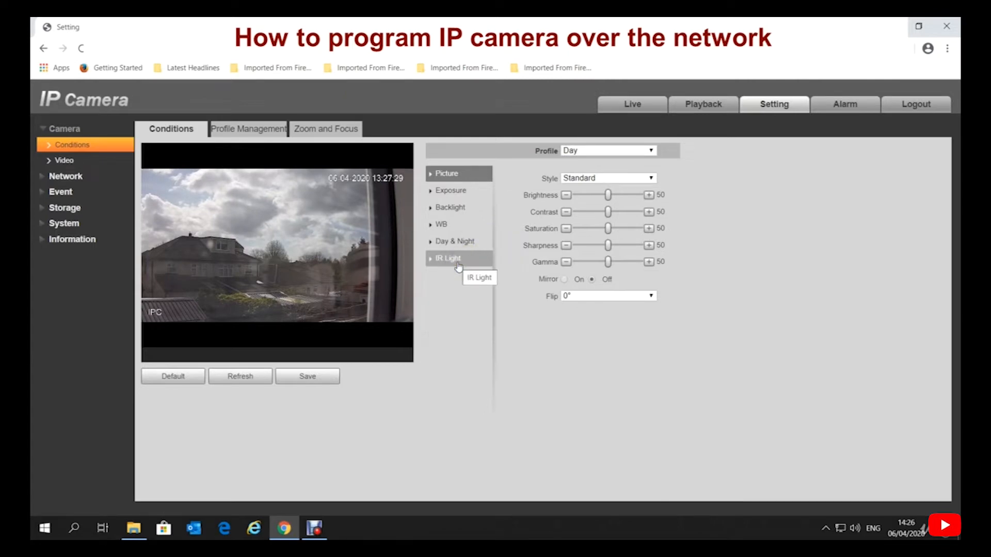
Review the Day profile's picture, exposure, backlight, WB, day and night, and IR light settings, plus the profile management options.
click(464, 195)
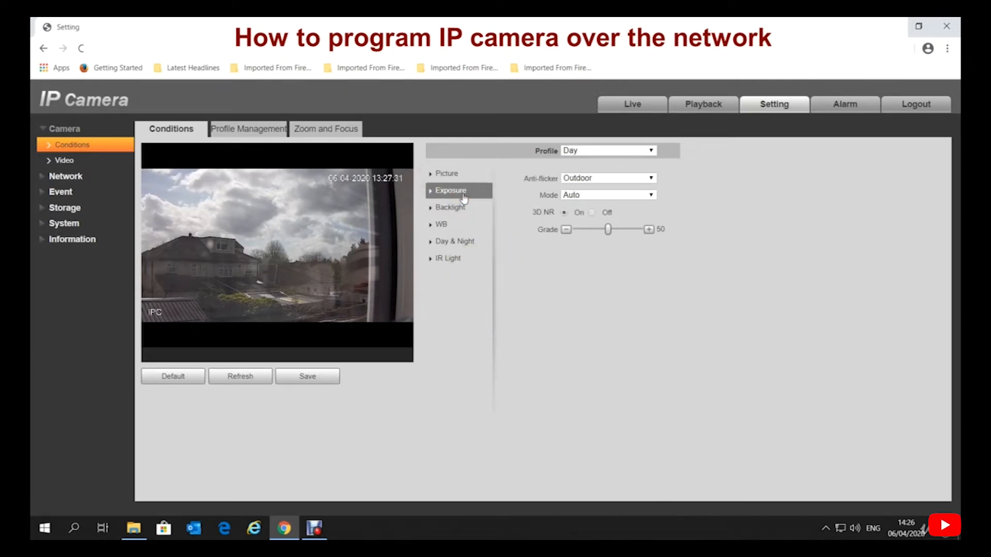
click(463, 210)
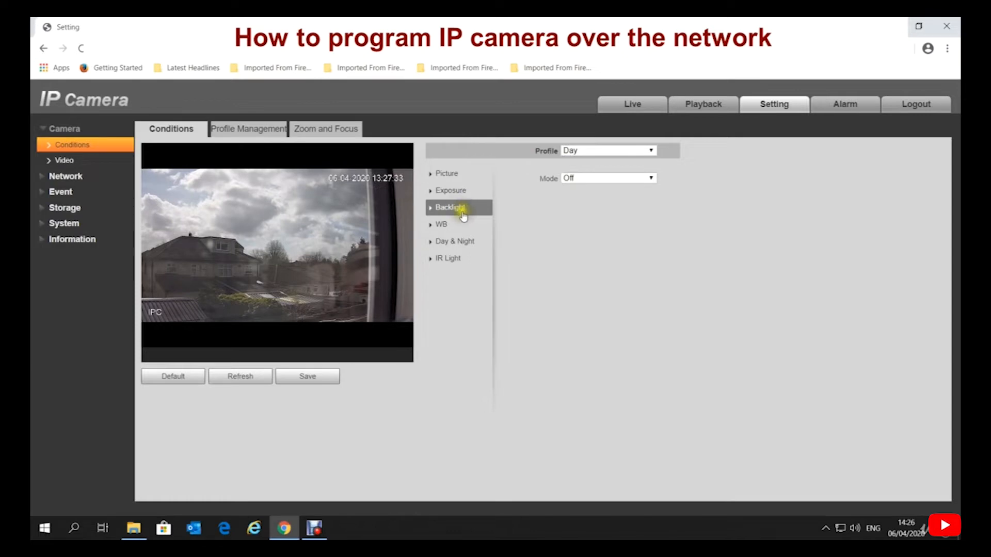
click(449, 225)
click(459, 241)
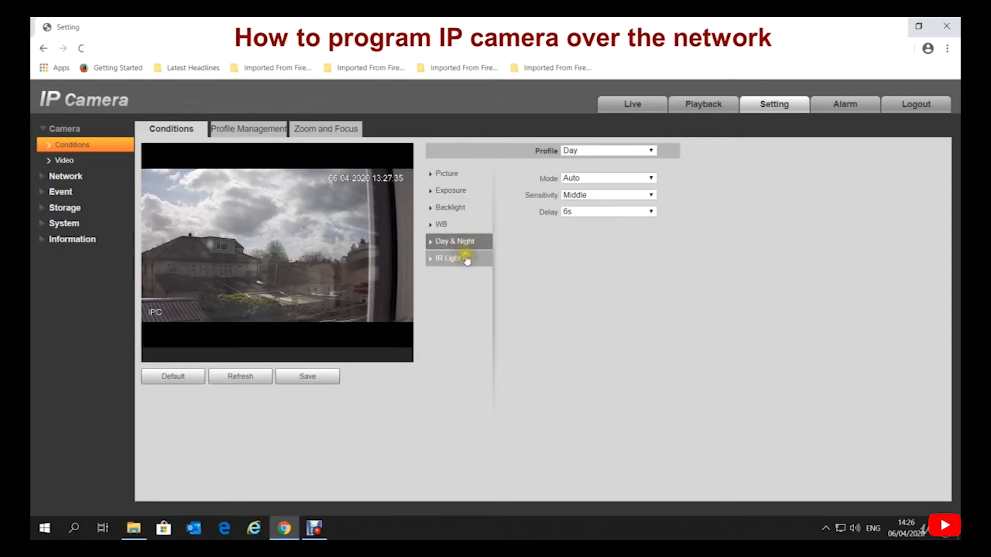
click(454, 264)
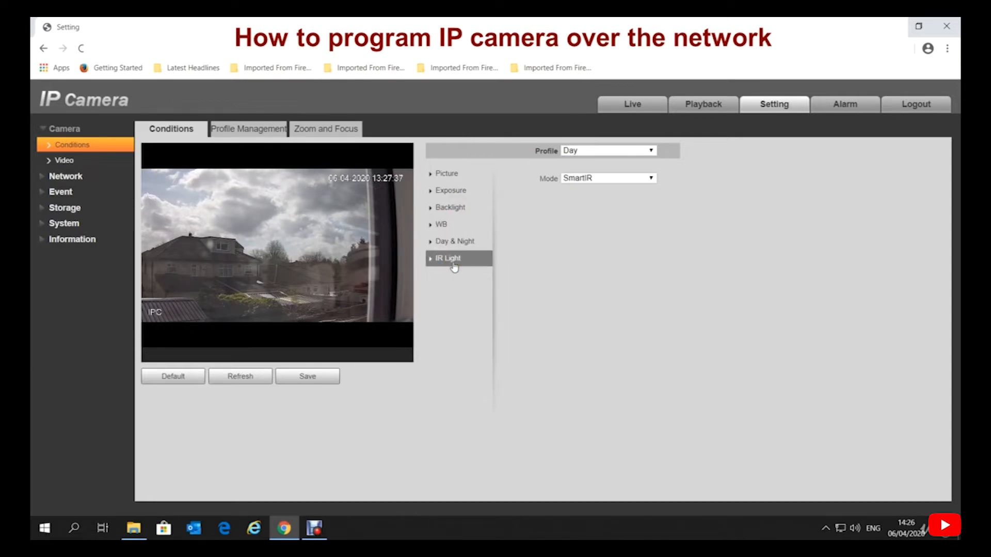
click(450, 174)
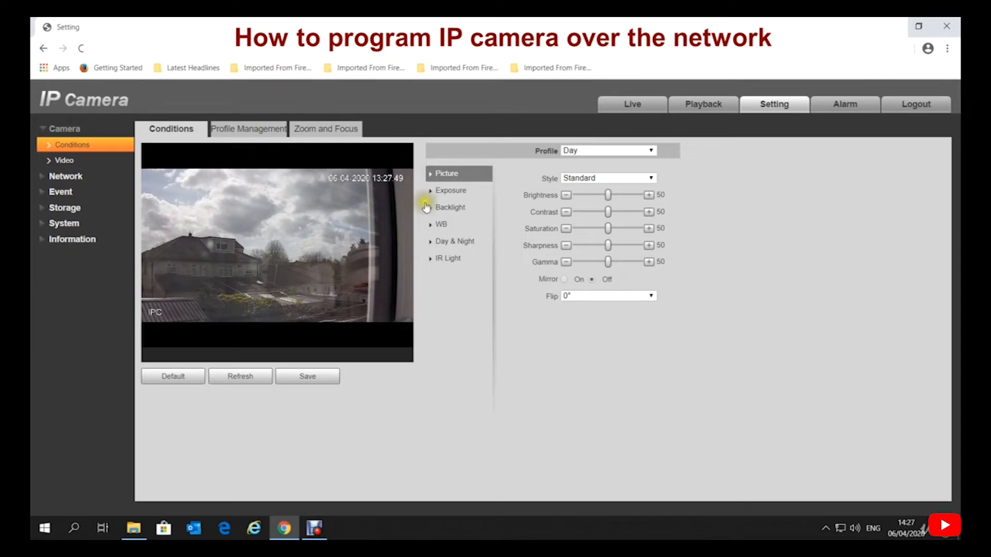
click(250, 130)
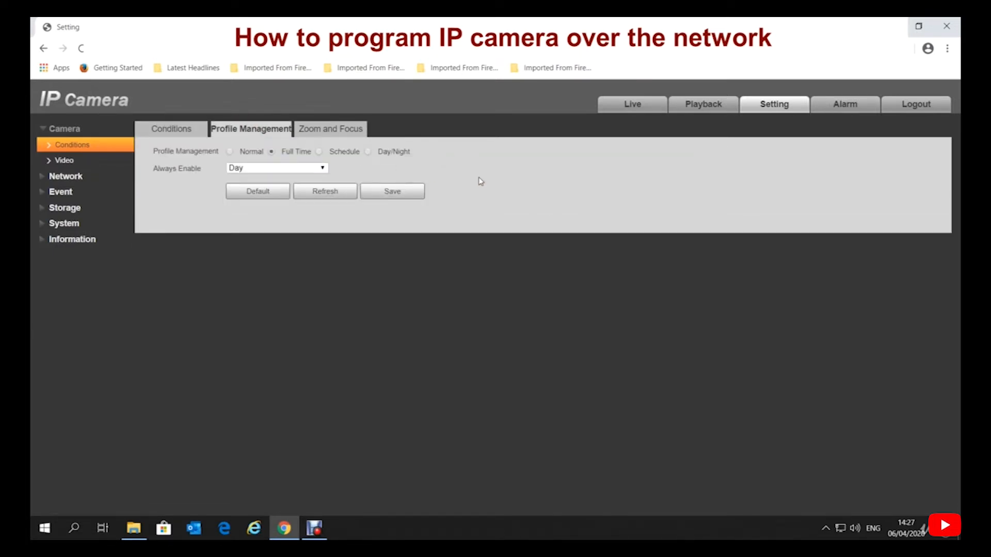
Zoom the camera lens all the way out in the Zoom and Focus settings.
click(336, 132)
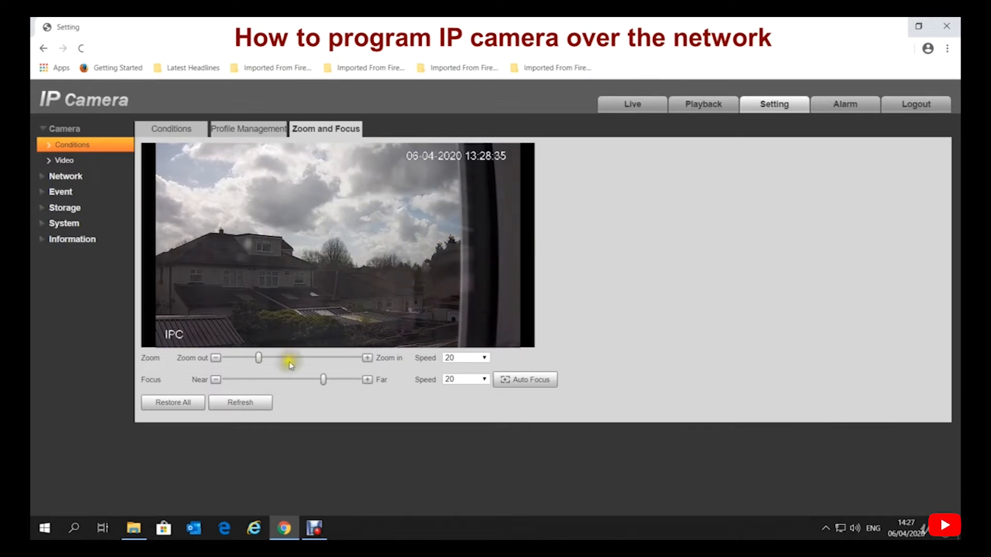
click(257, 362)
drag(257, 363, 220, 359)
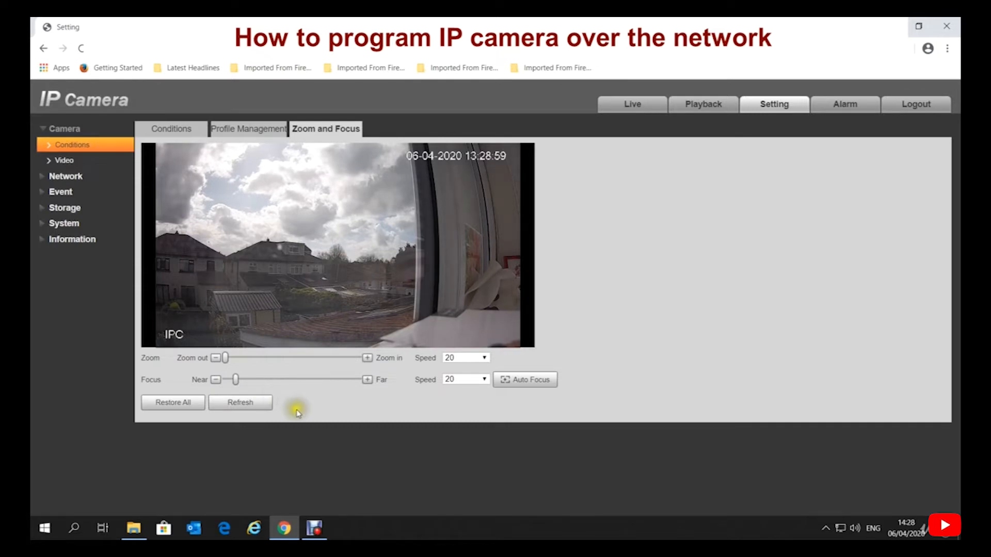
Zoom the camera lens in gradually to about three quarters of the zoom range.
click(248, 358)
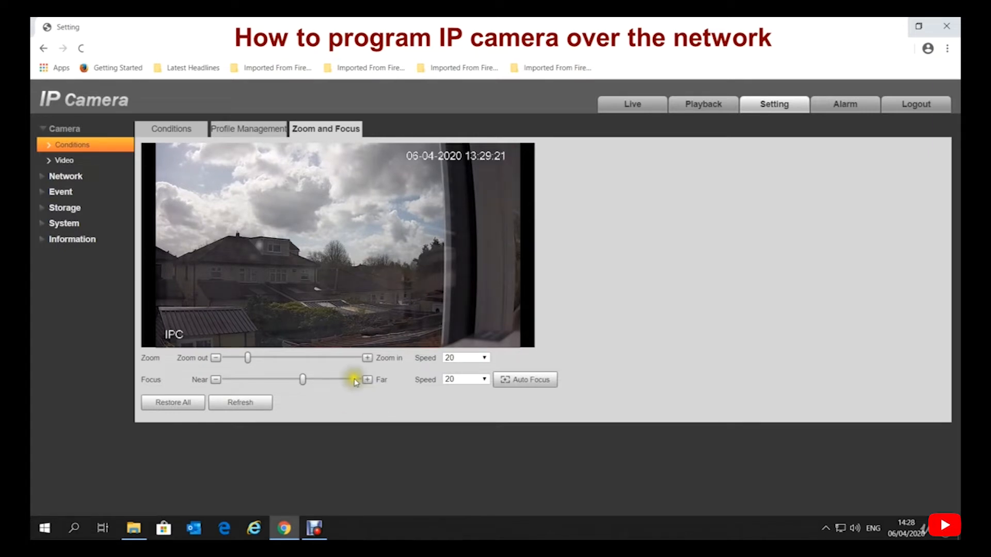
click(272, 358)
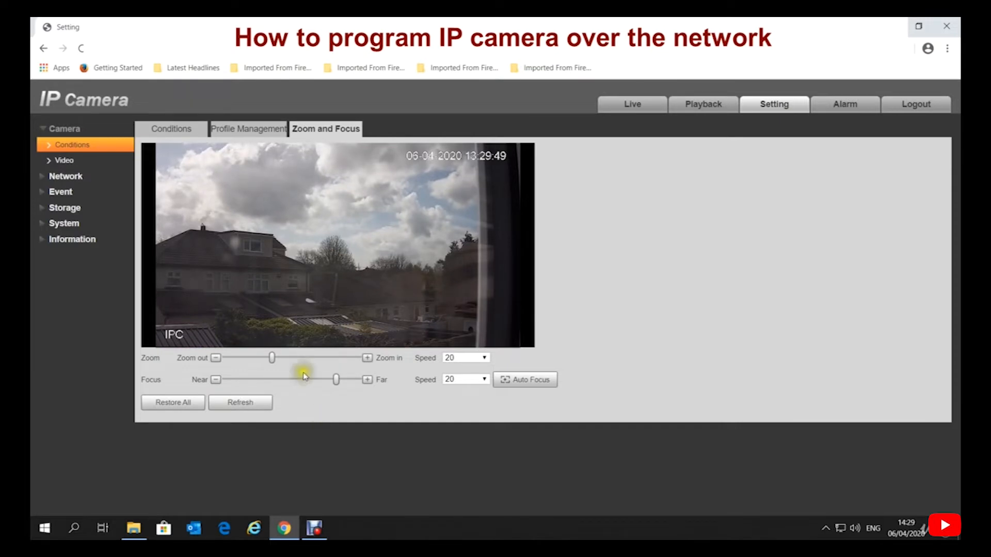
click(301, 358)
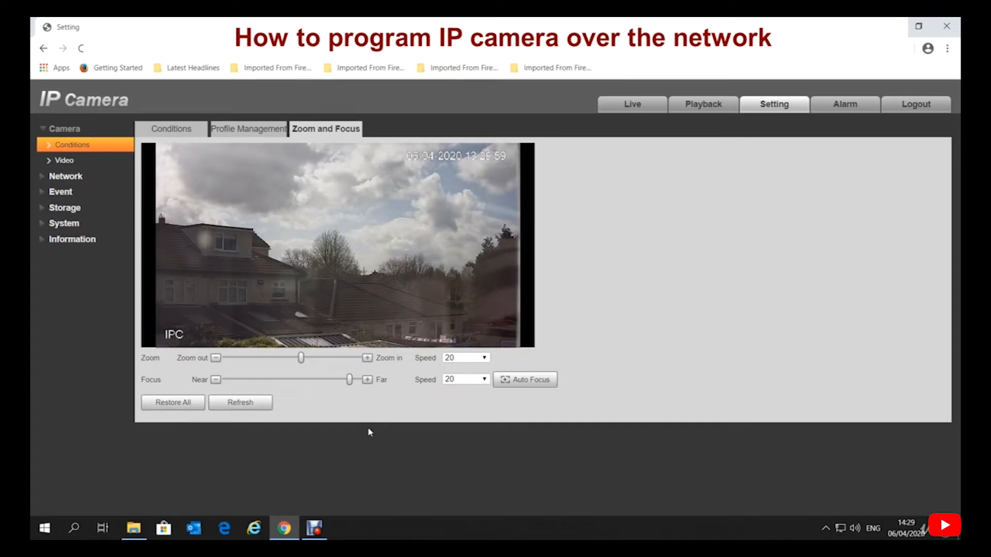
click(326, 358)
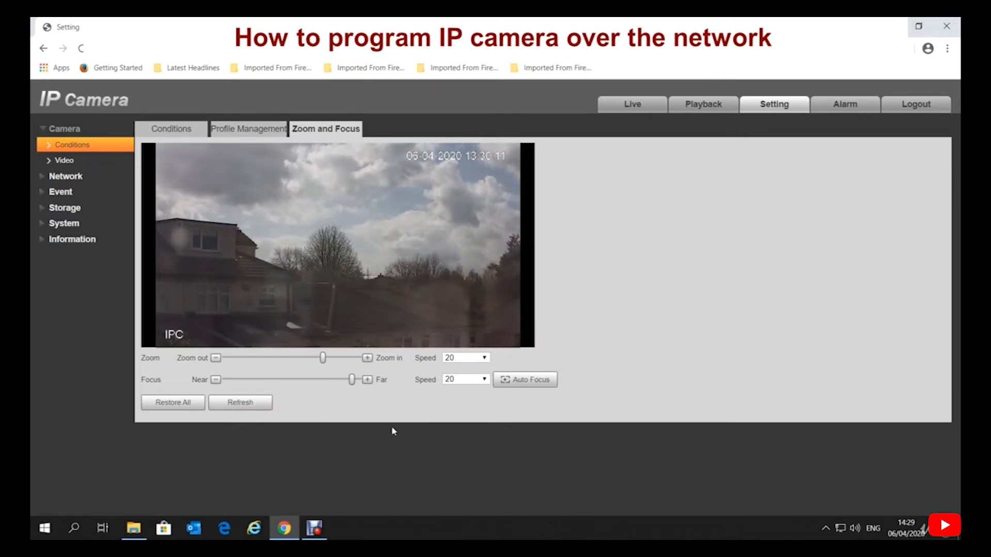
Zoom the lens in with small increments, and continue until it is nearly at maximum zoom.
click(367, 358)
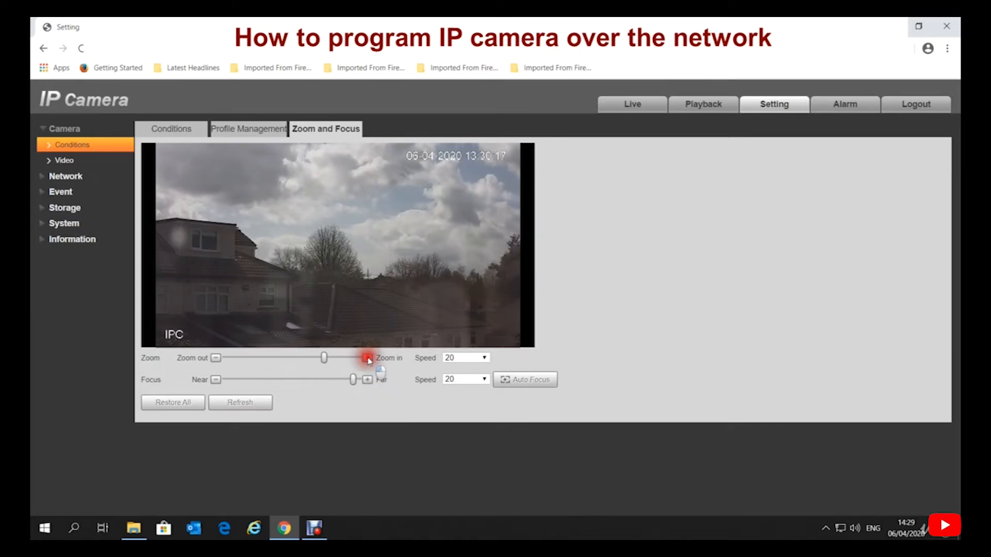
click(369, 360)
click(369, 361)
click(369, 360)
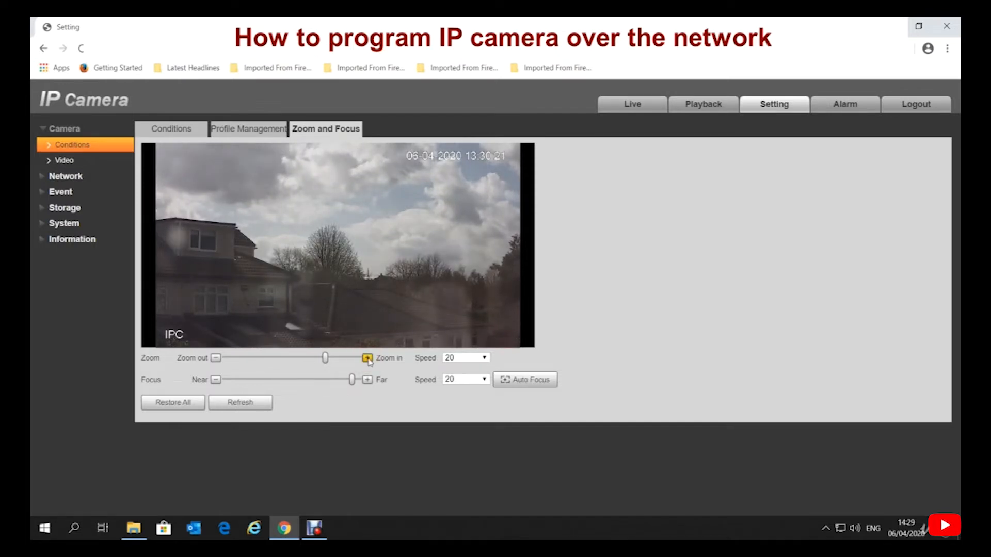
click(350, 360)
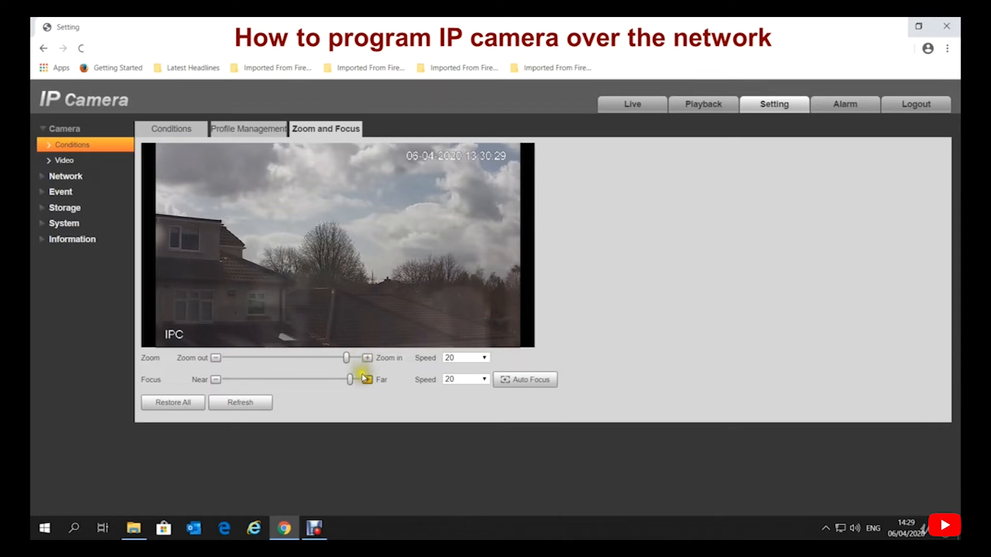
click(356, 358)
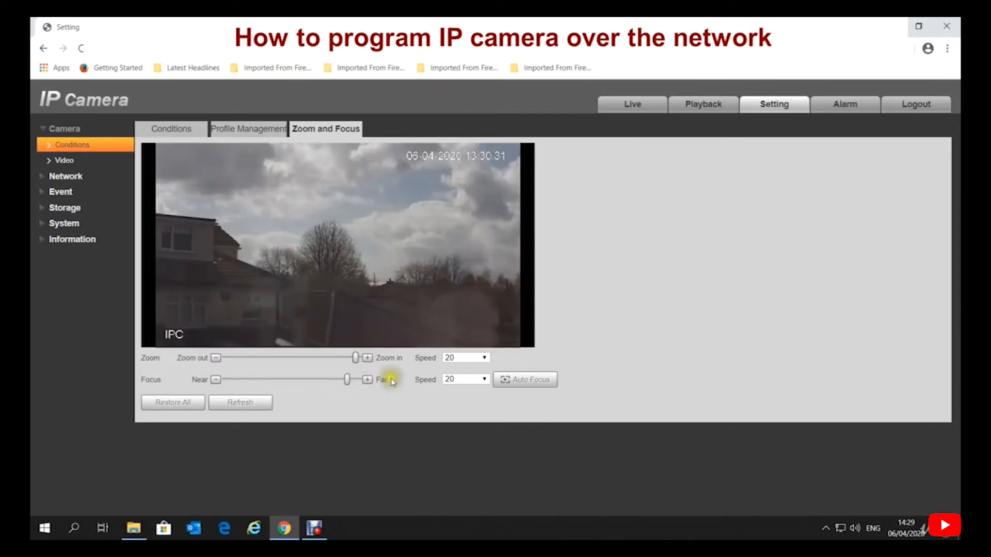
click(391, 380)
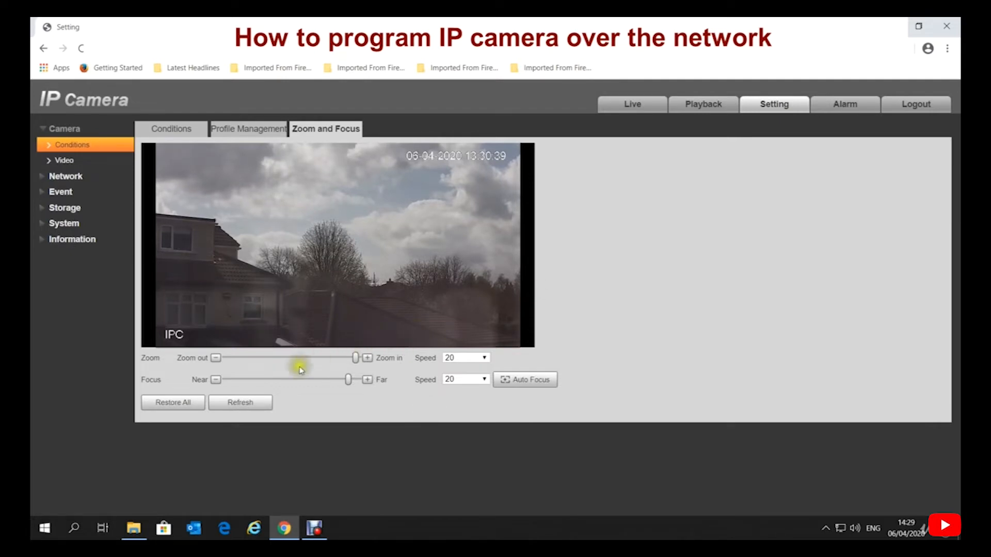
Zoom the lens back out to slightly below the middle of its range and return to the camera conditions.
click(282, 358)
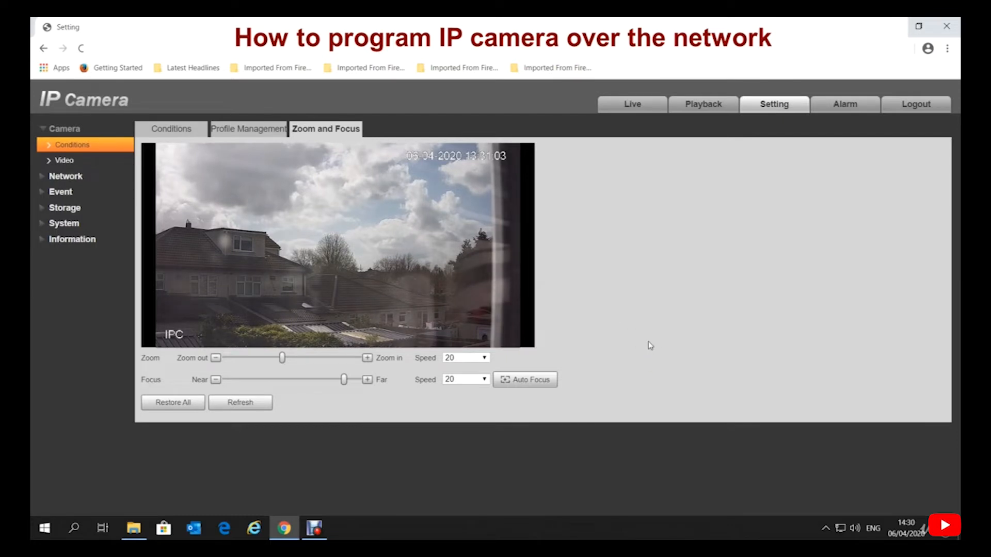
click(182, 127)
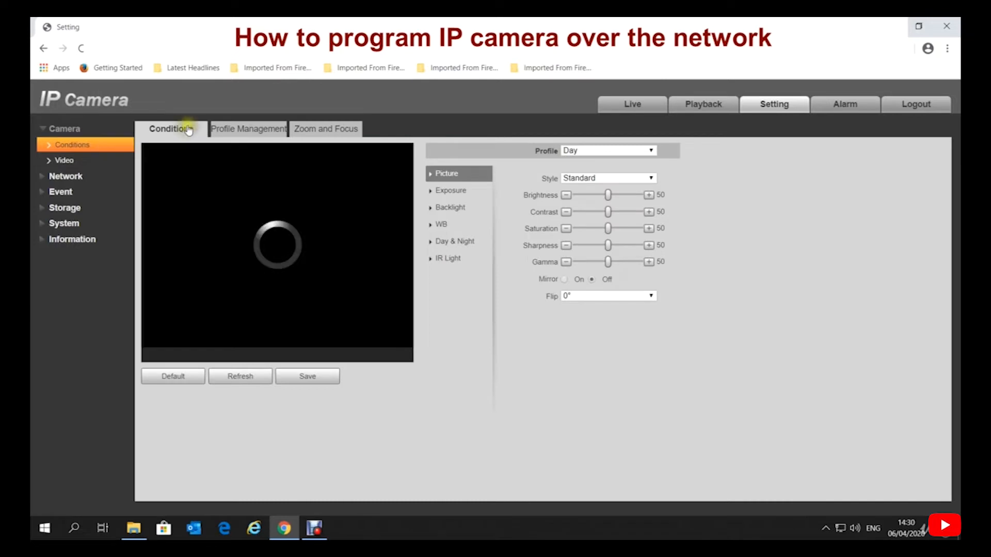
Open the camera's video settings, check the main stream's resolution options and select 1280*720(720P).
click(81, 163)
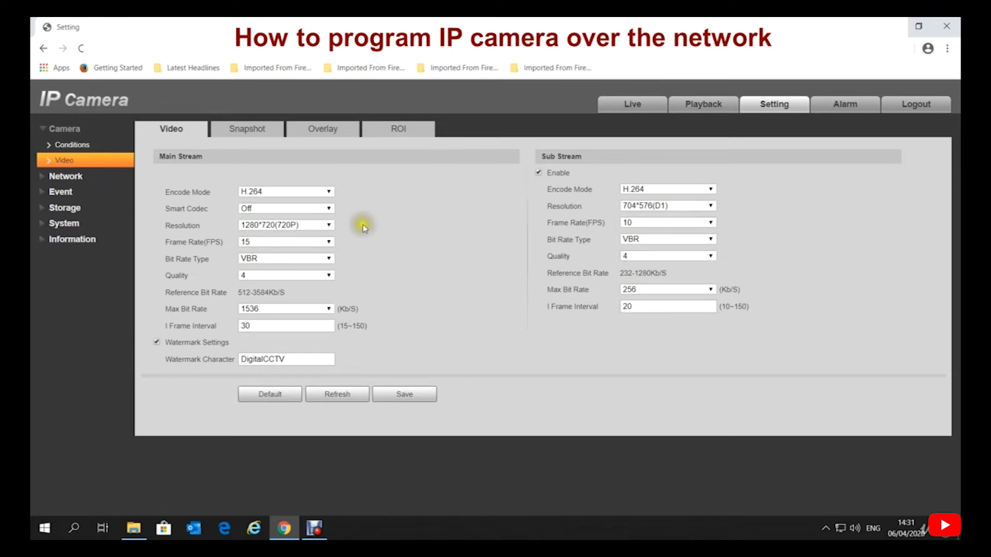
click(318, 226)
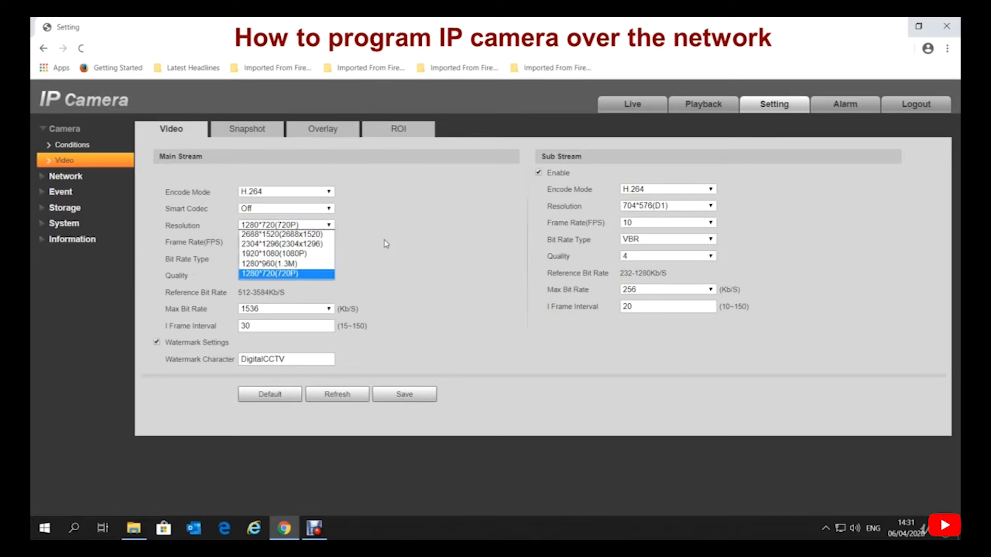
click(295, 276)
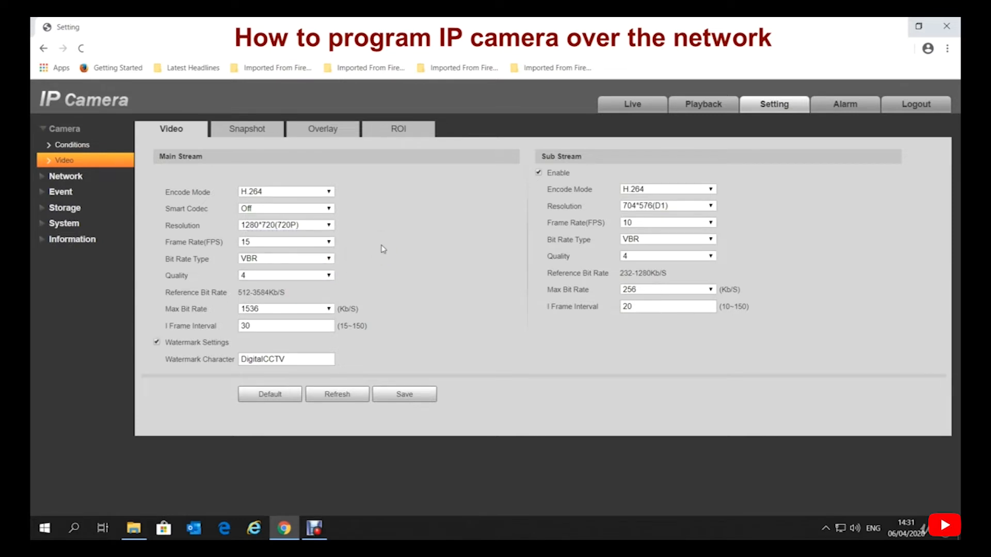
click(322, 226)
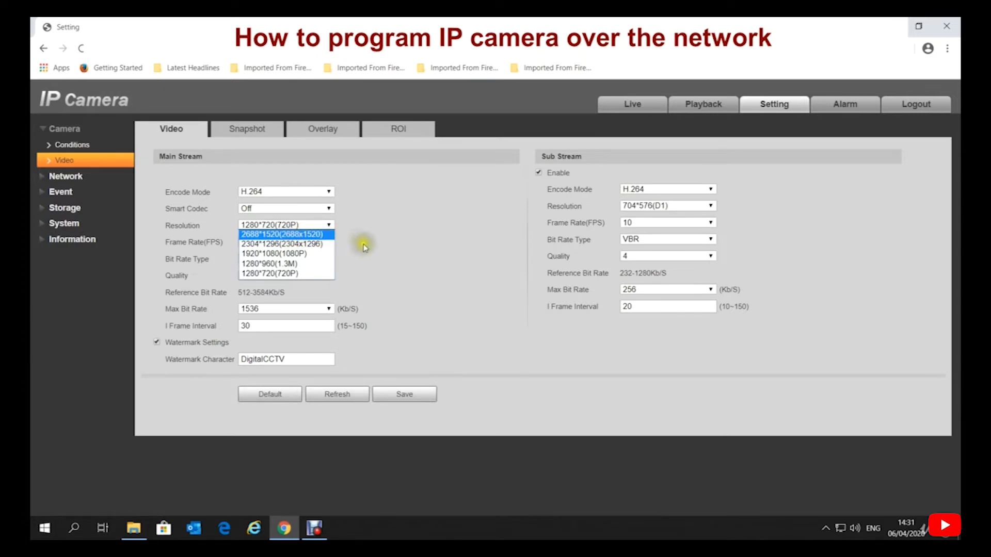
click(286, 274)
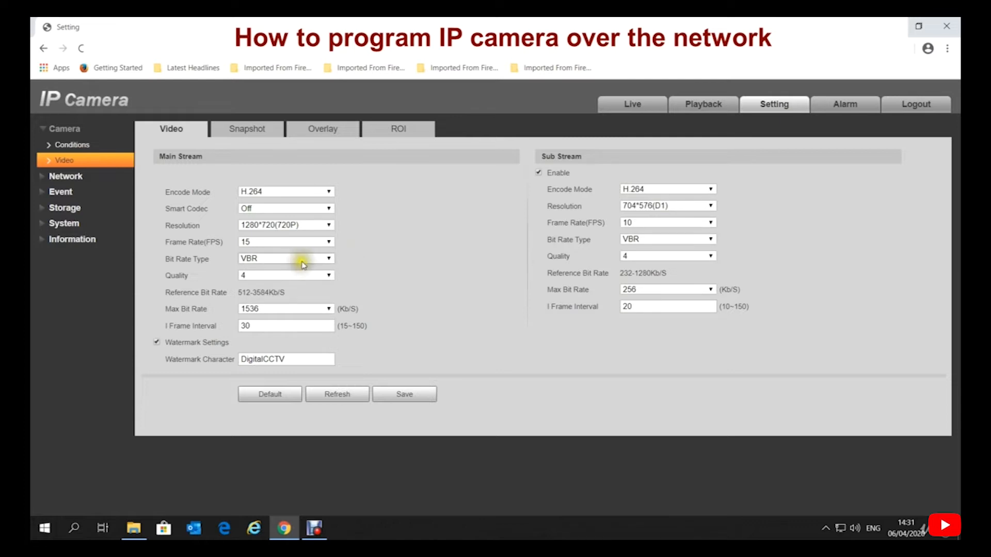
Switch the main stream's bit rate type to CBR and back to VBR to compare the available settings.
click(261, 265)
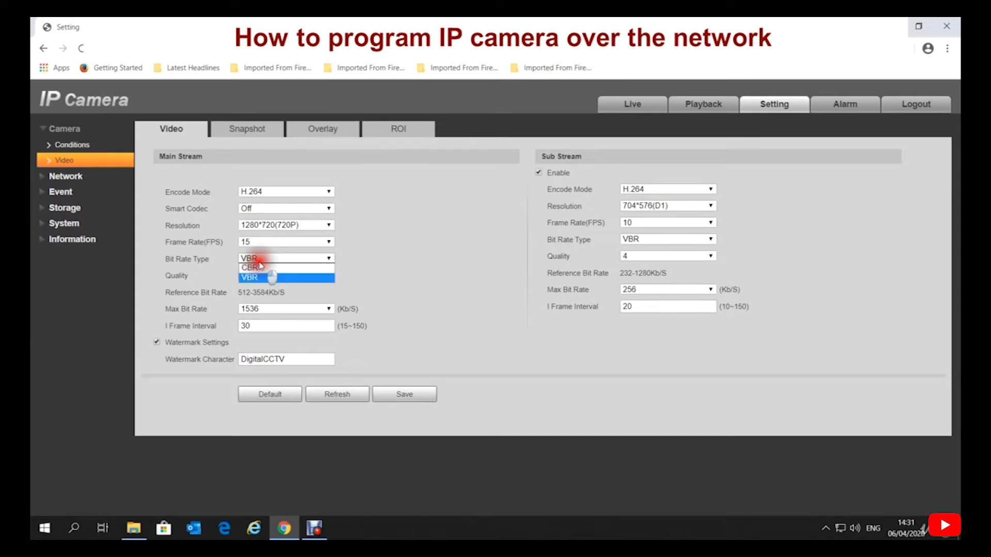
click(264, 267)
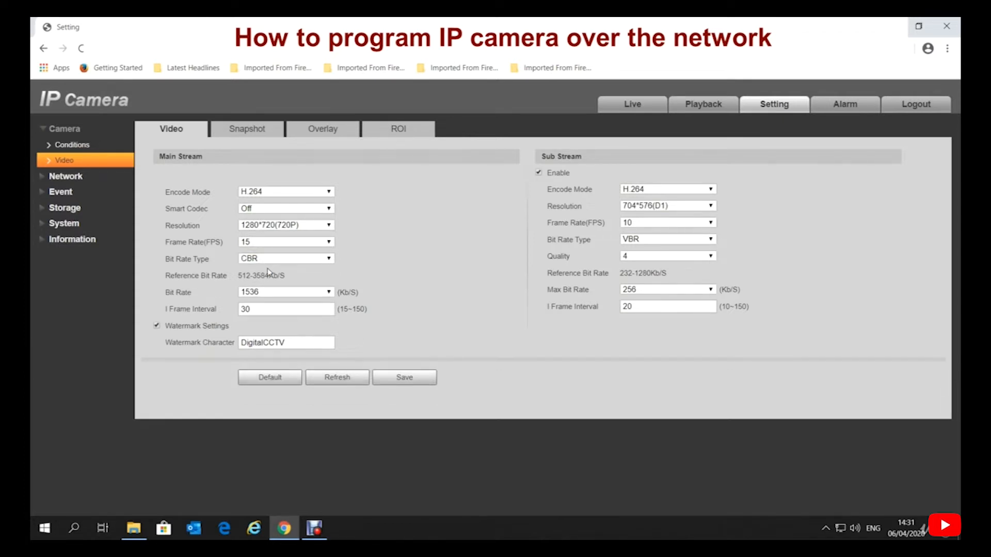
click(250, 260)
click(272, 275)
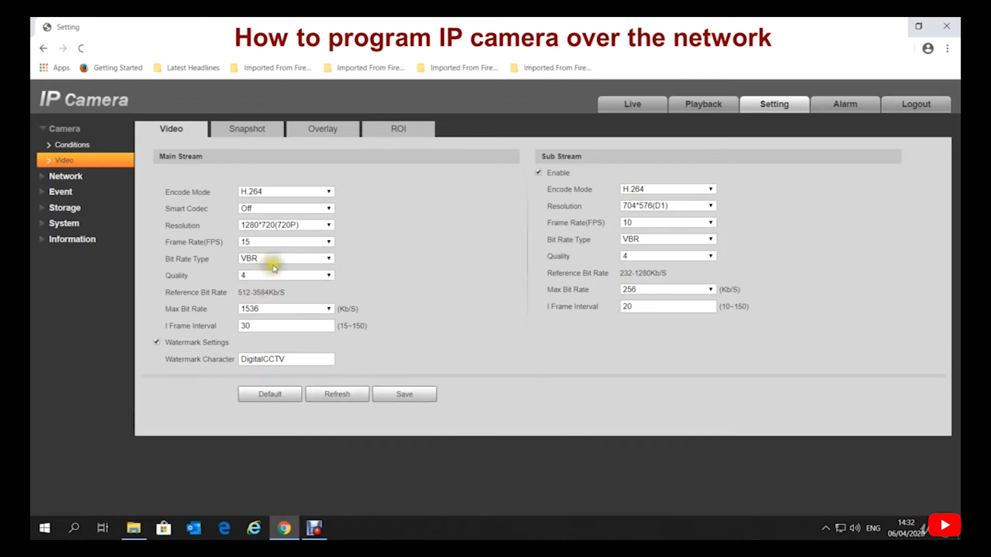
Set the main stream's bit rate type to CBR with a bit rate of 2048 Kb/s, and save the video settings.
click(278, 263)
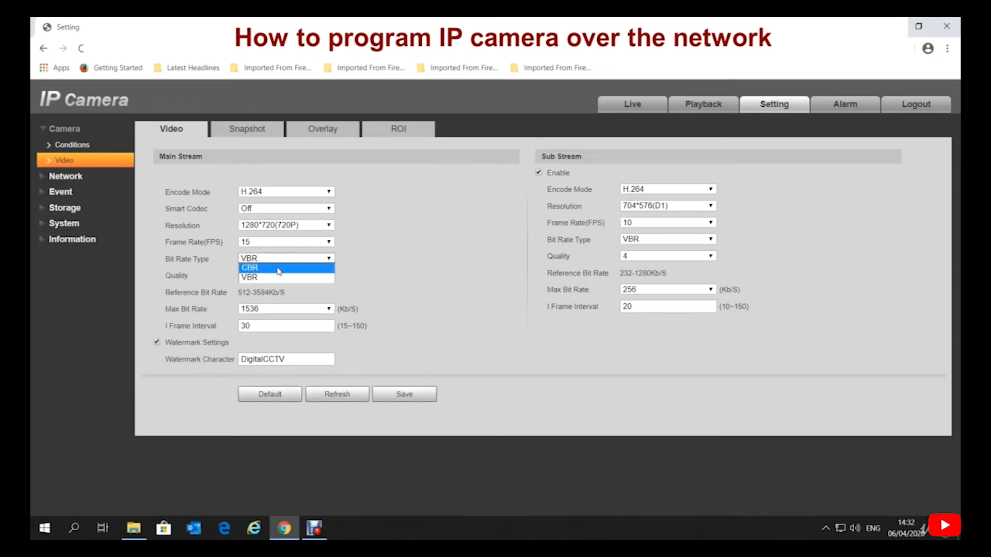
click(278, 268)
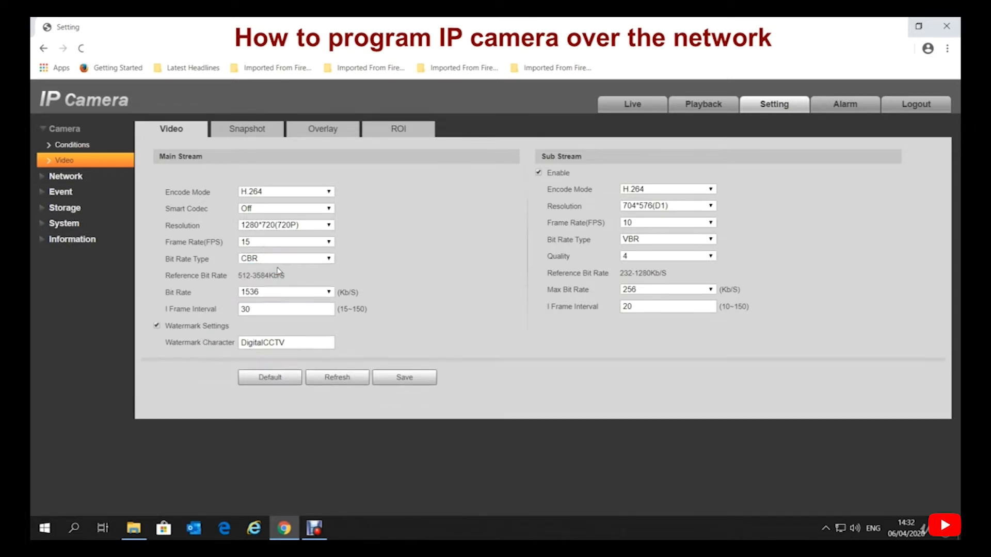
click(320, 293)
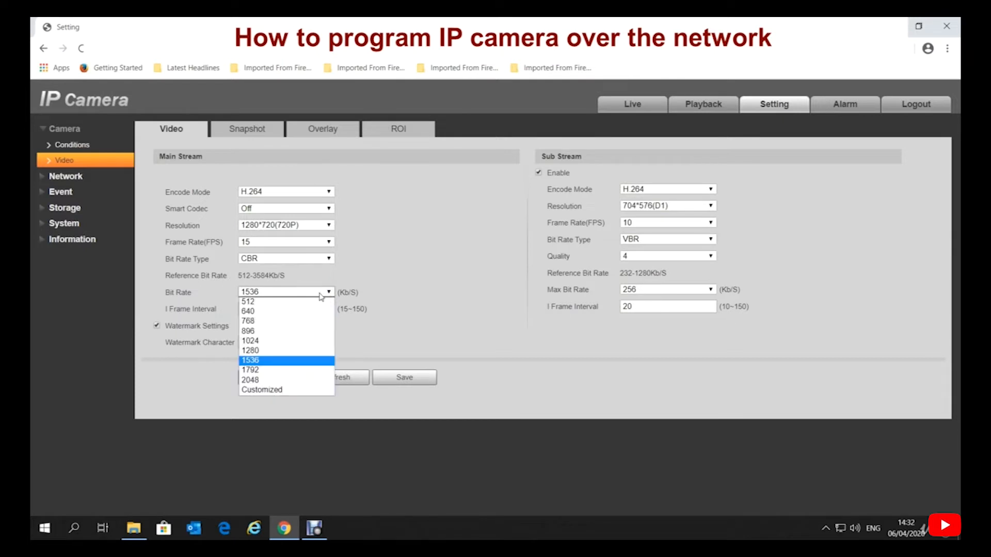
click(263, 382)
click(325, 264)
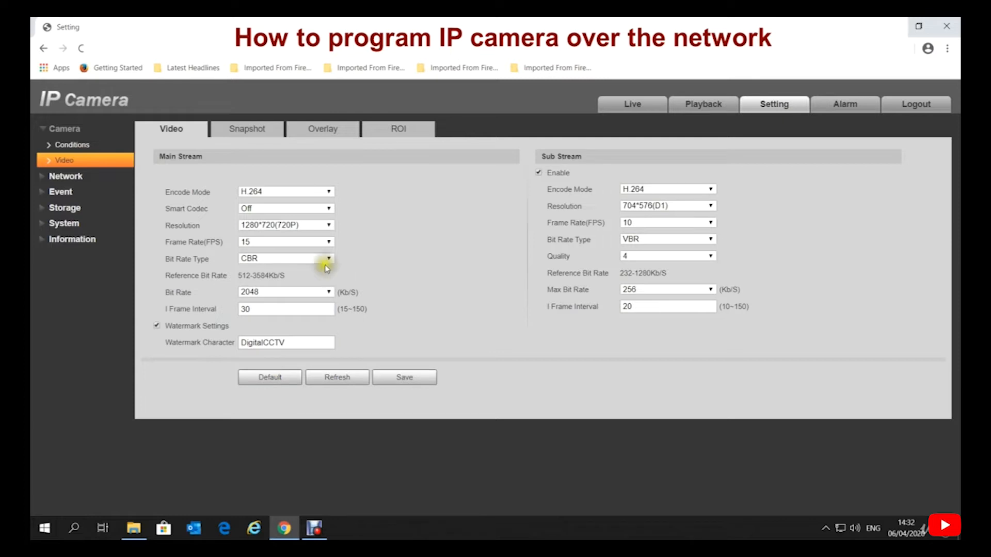
click(315, 252)
click(323, 259)
click(325, 279)
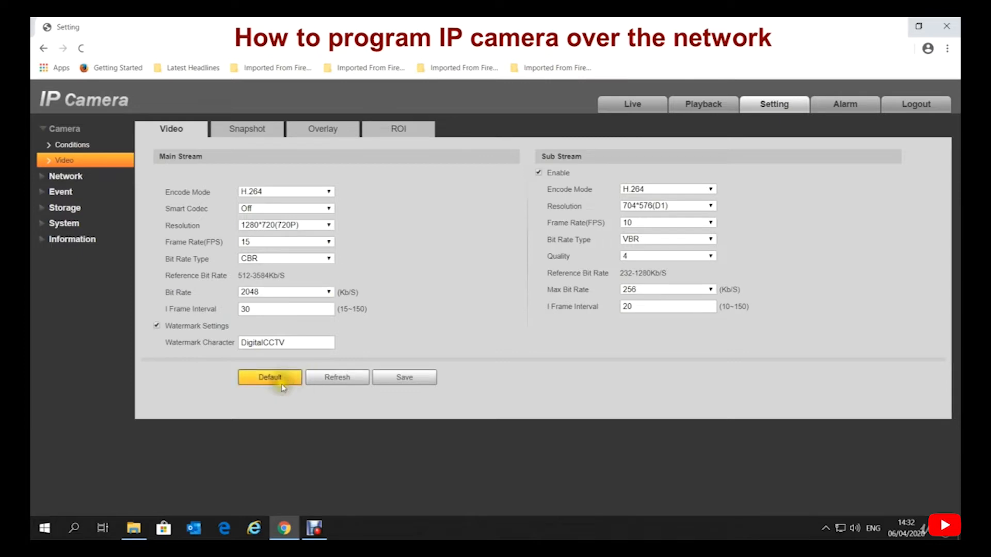
click(417, 383)
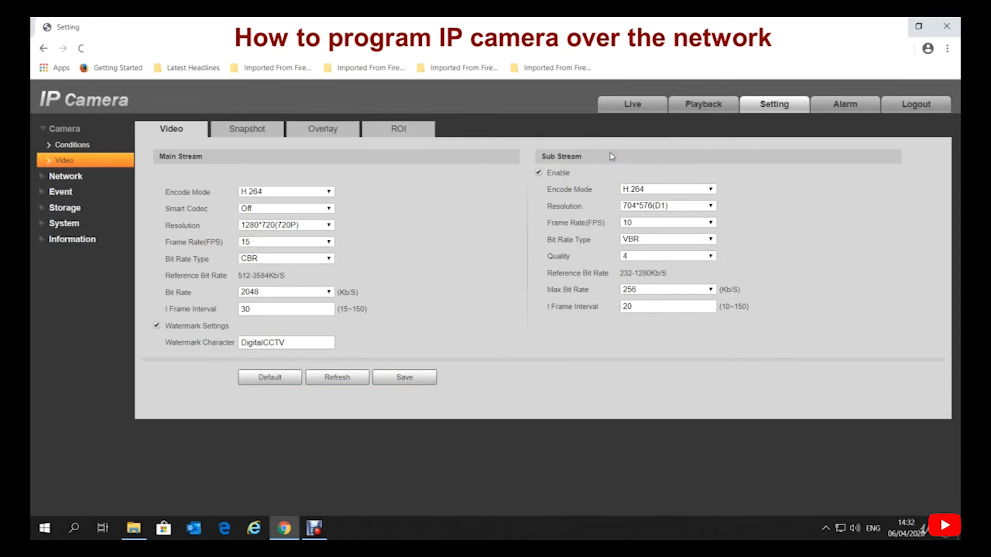
Check the live main stream, set its frame rate to 25 FPS in the video settings, and save.
click(628, 106)
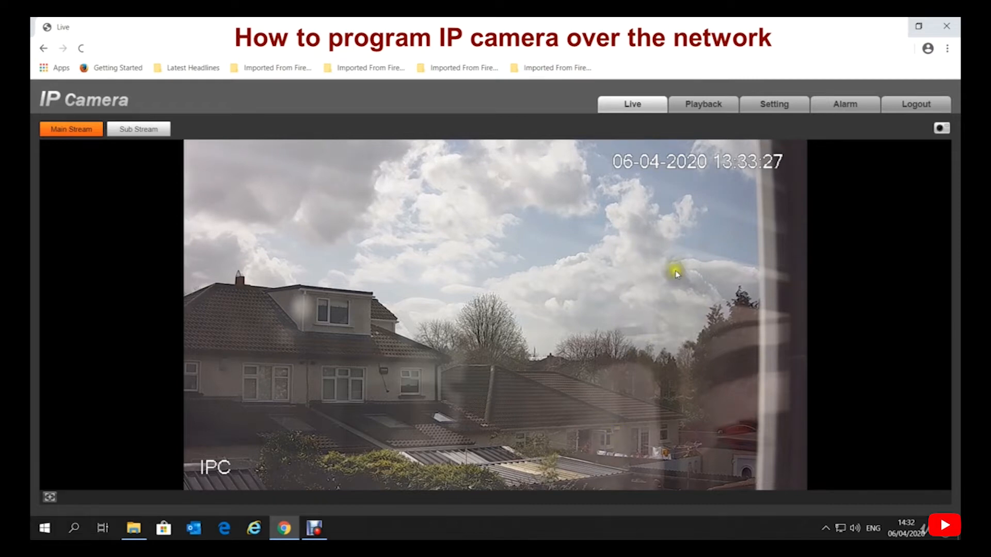
click(771, 106)
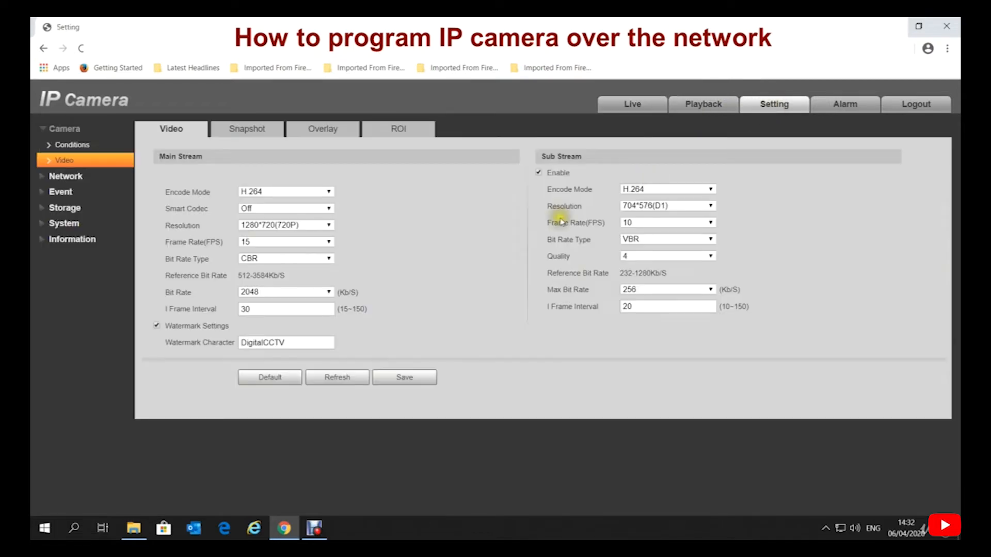
click(330, 243)
click(324, 243)
click(390, 265)
click(294, 243)
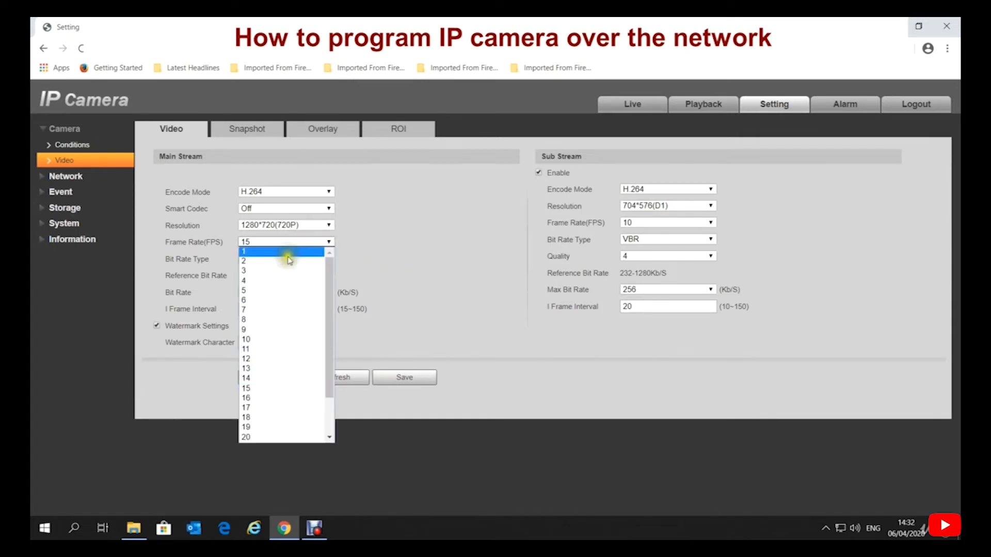
drag(325, 383, 325, 414)
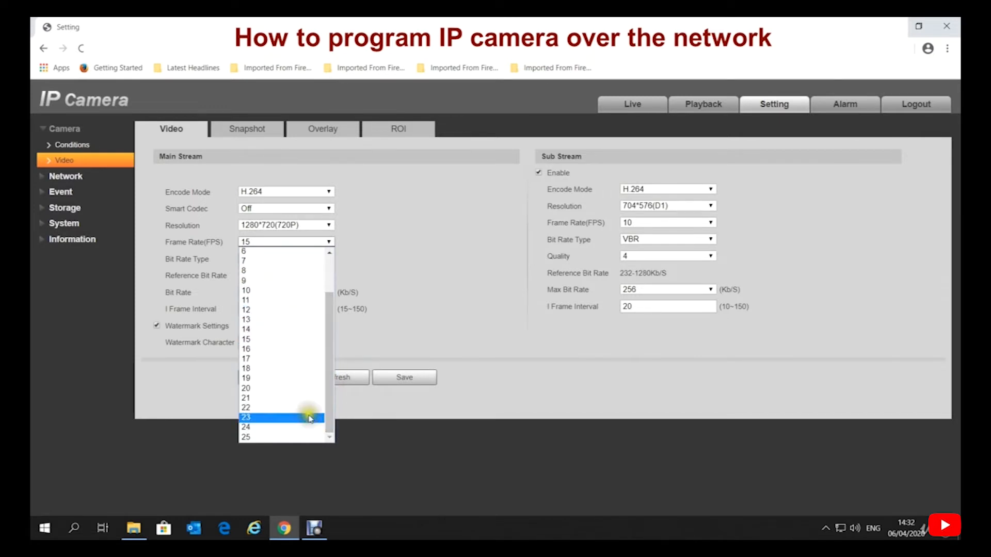
click(264, 438)
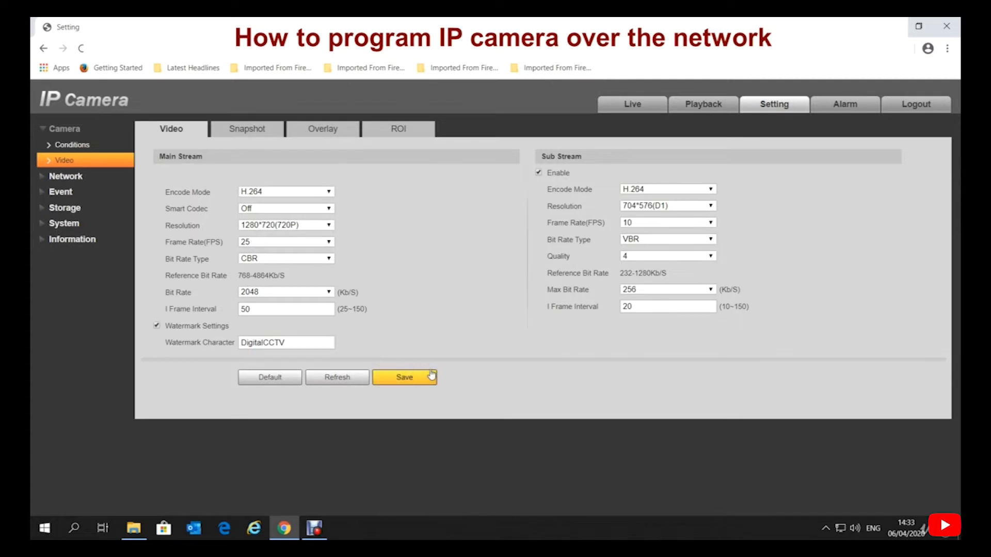
click(410, 381)
click(417, 387)
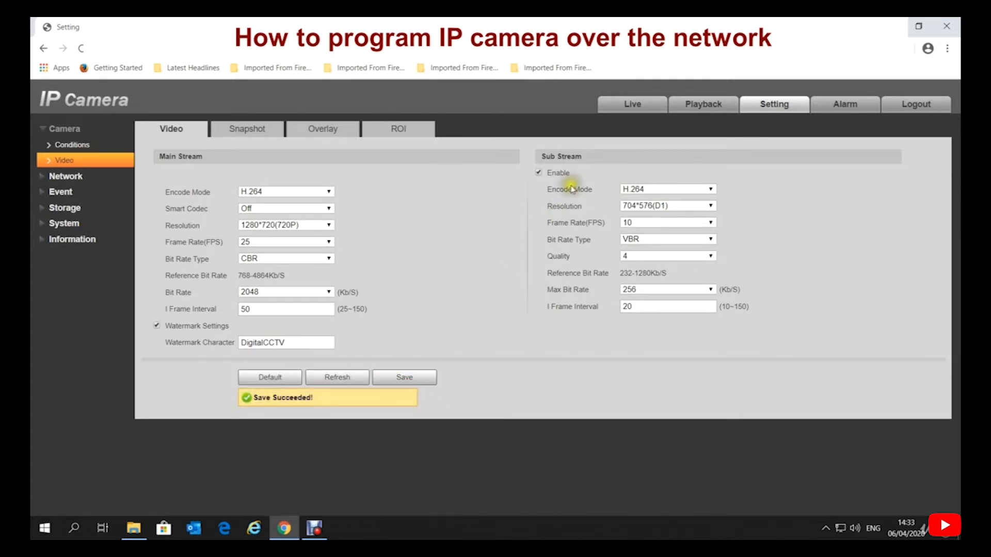
Review the live picture, return to the video settings, and save the main stream's frame rate as 10 FPS.
click(627, 105)
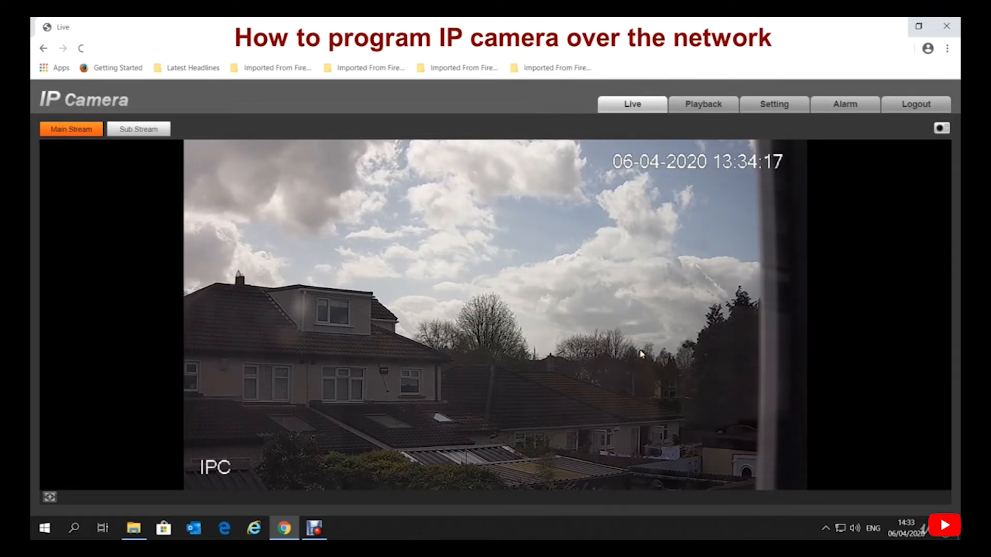
click(775, 107)
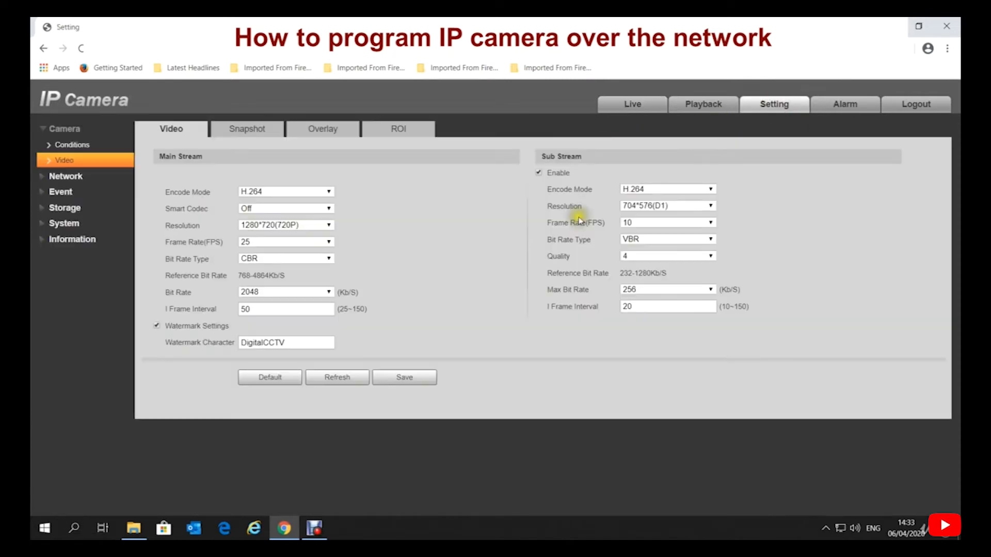
click(327, 244)
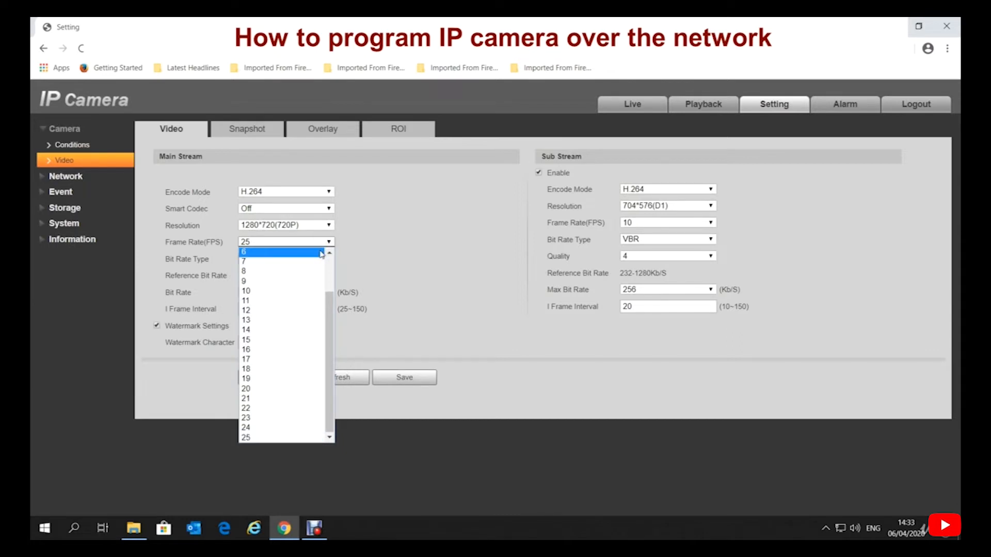
click(254, 292)
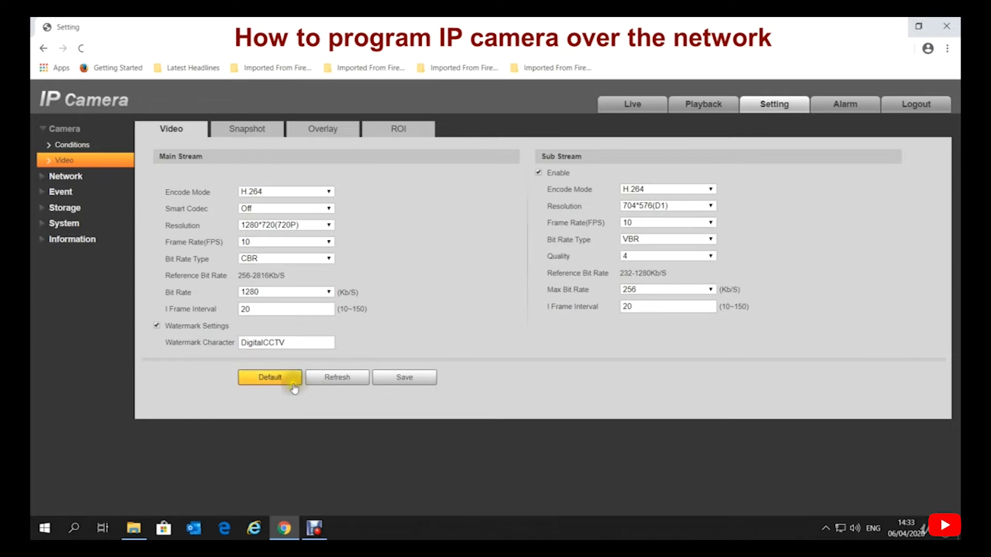
click(401, 380)
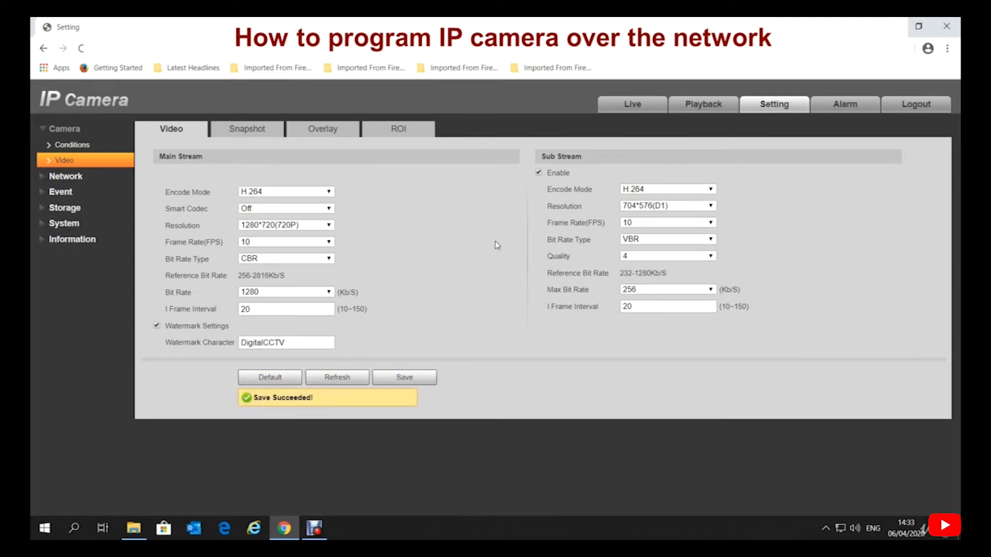
Check the live picture, and try main stream frame rates of 5, 20 and 25 FPS to compare the bit rates.
click(633, 109)
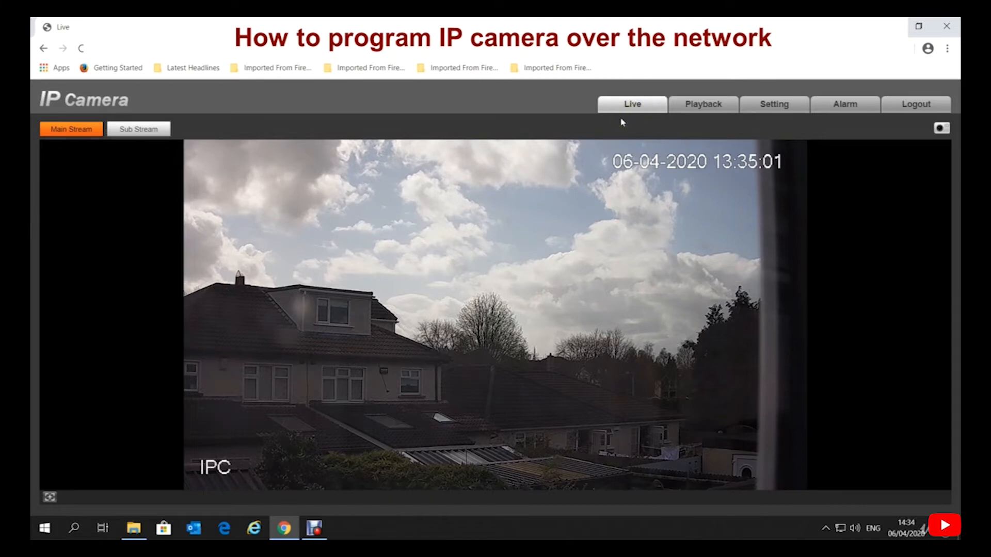
click(763, 105)
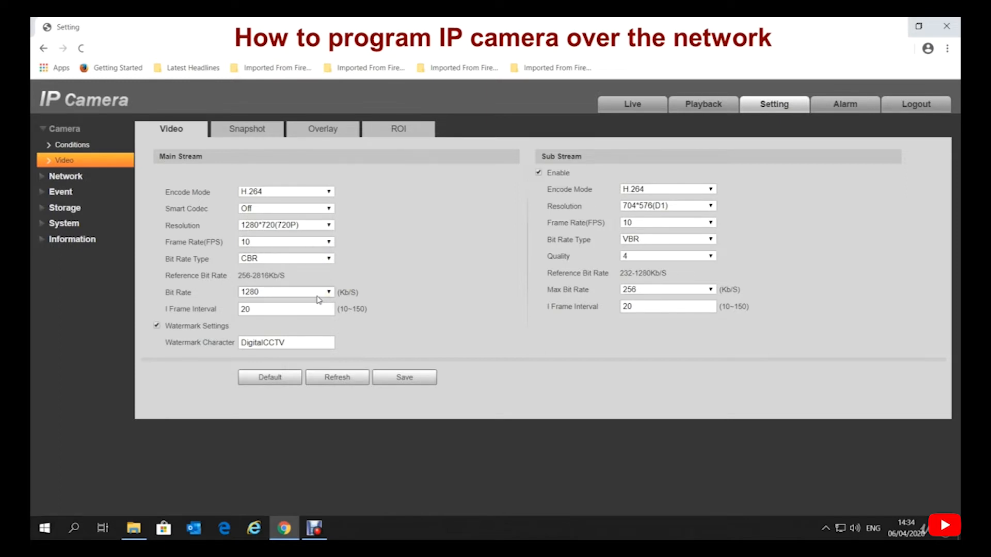
click(327, 242)
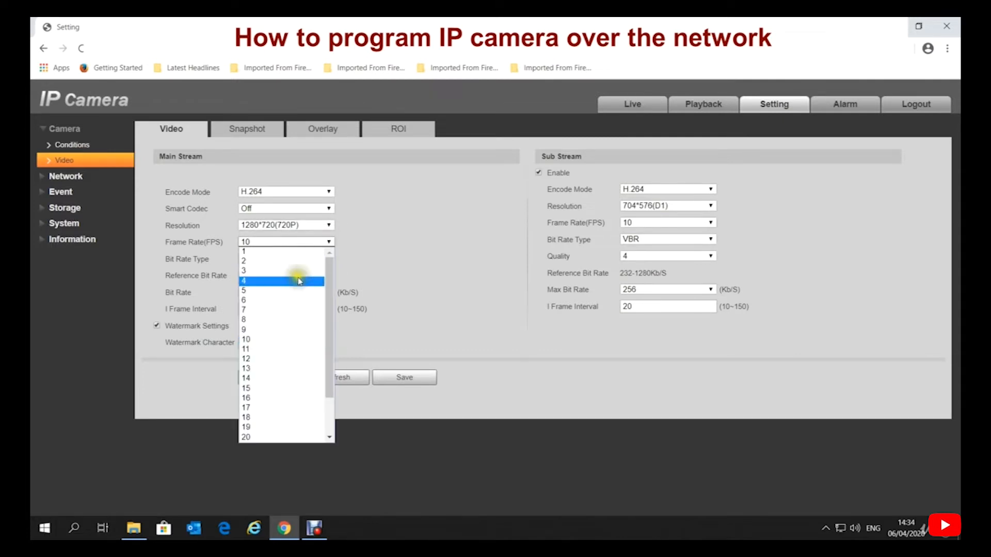
click(252, 292)
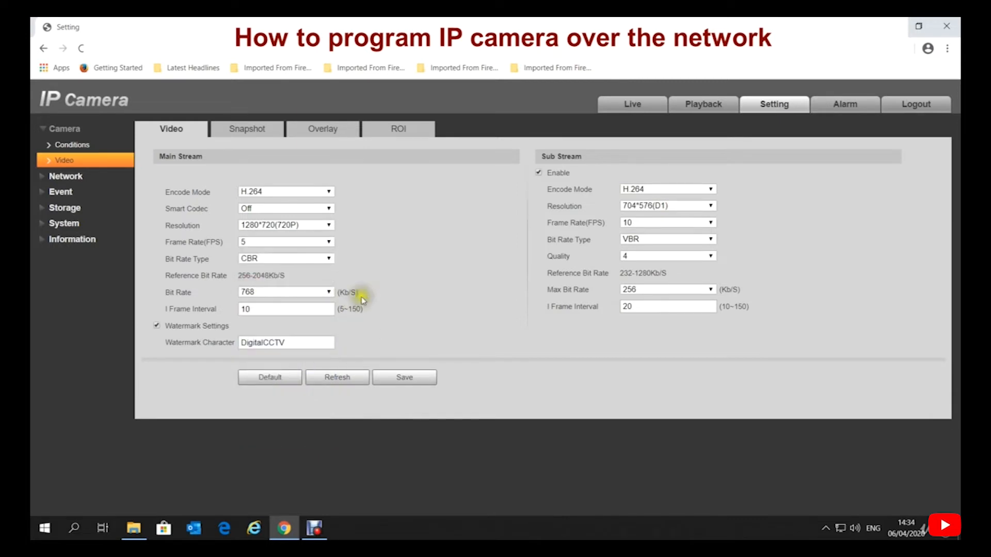
click(329, 242)
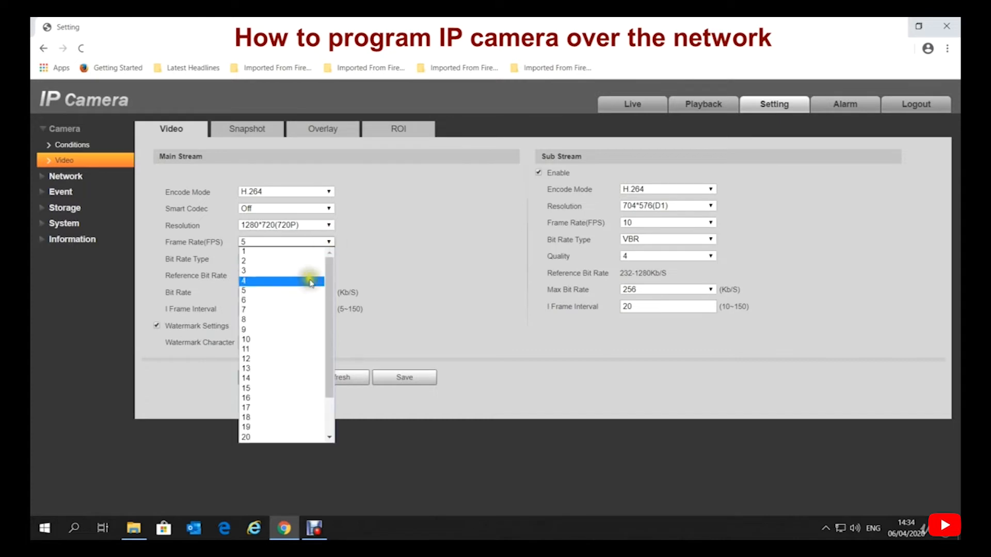
click(273, 439)
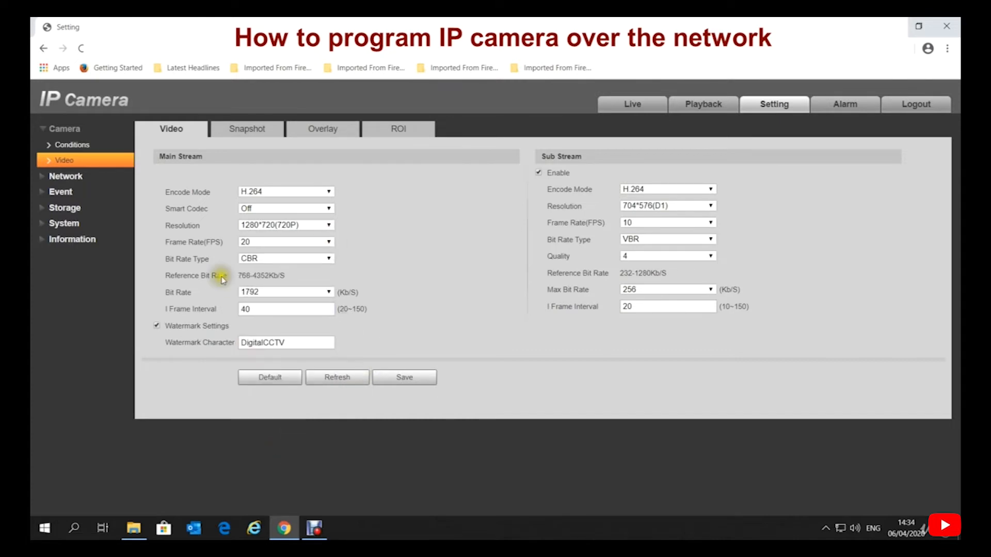
click(320, 242)
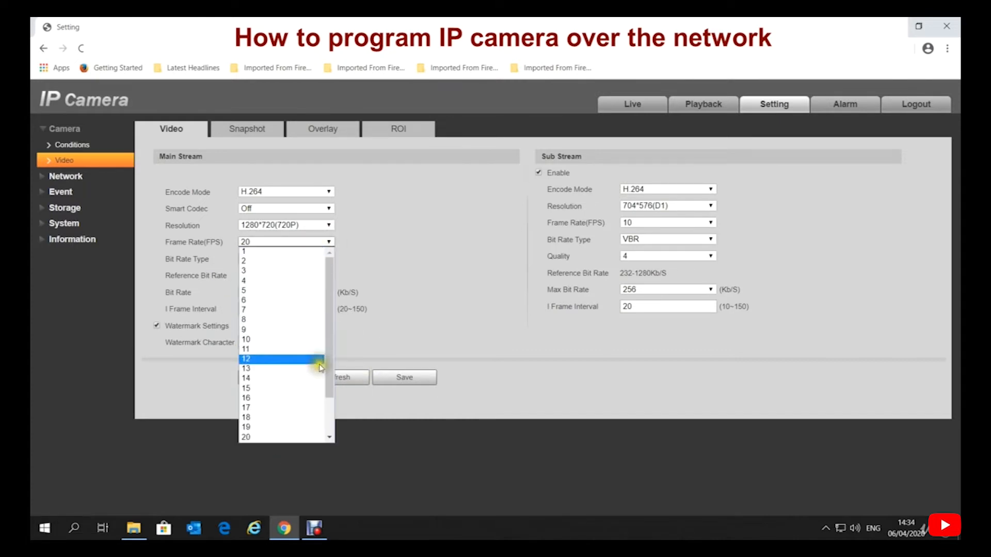
scroll(329, 380, down, 2)
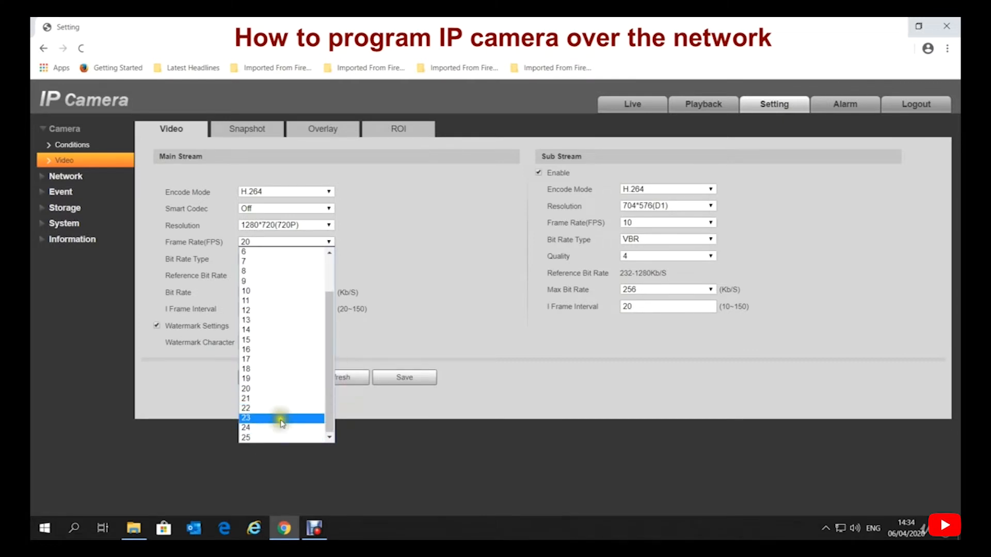
click(256, 437)
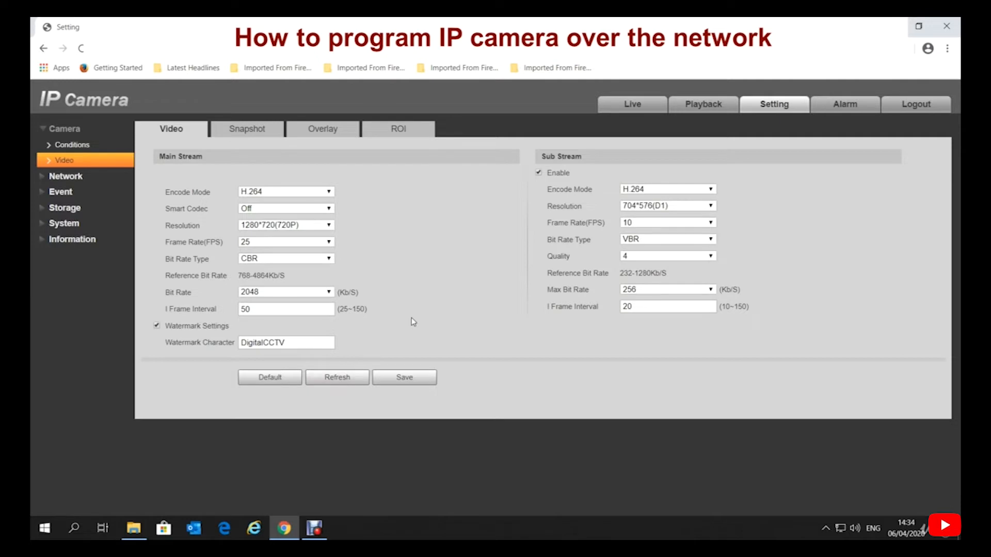
Set the main stream's frame rate to 5 FPS and save the video settings.
click(312, 242)
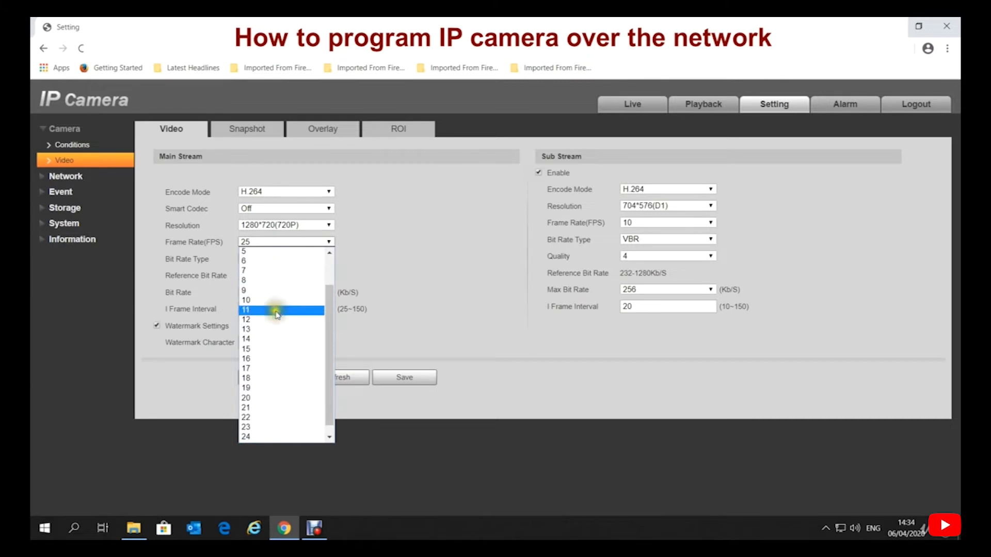
click(262, 255)
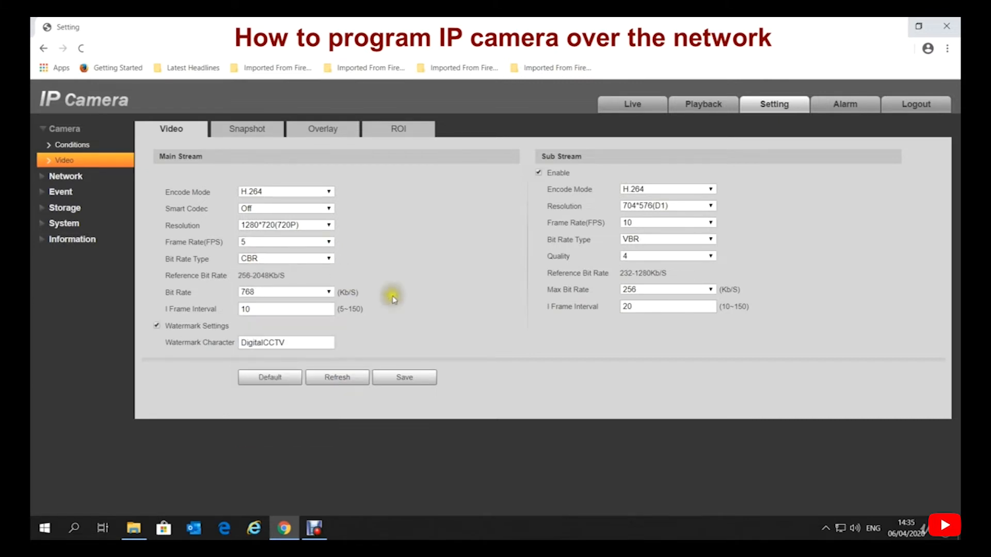
click(423, 384)
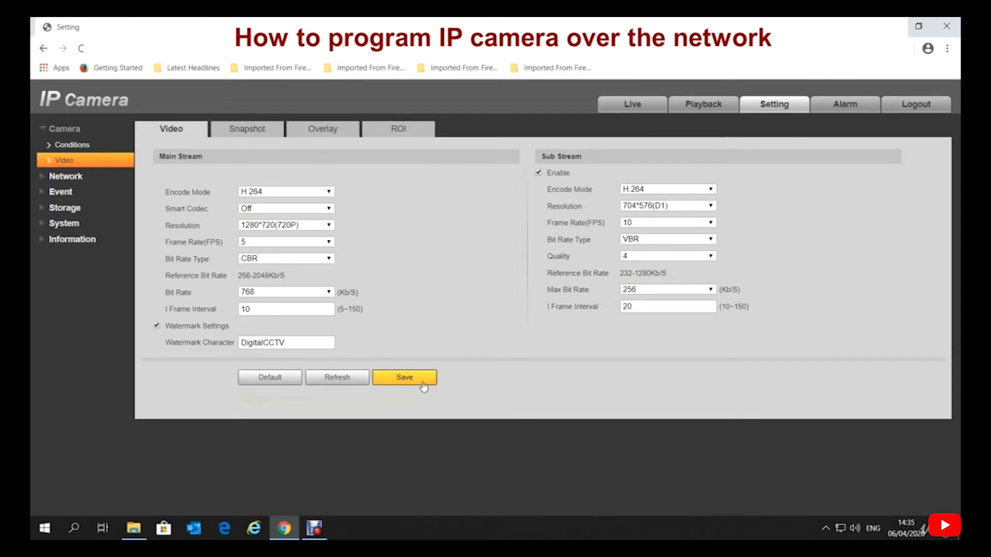
Show the zoom and focus controls in the live view and zoom the lens in to near its maximum.
click(640, 105)
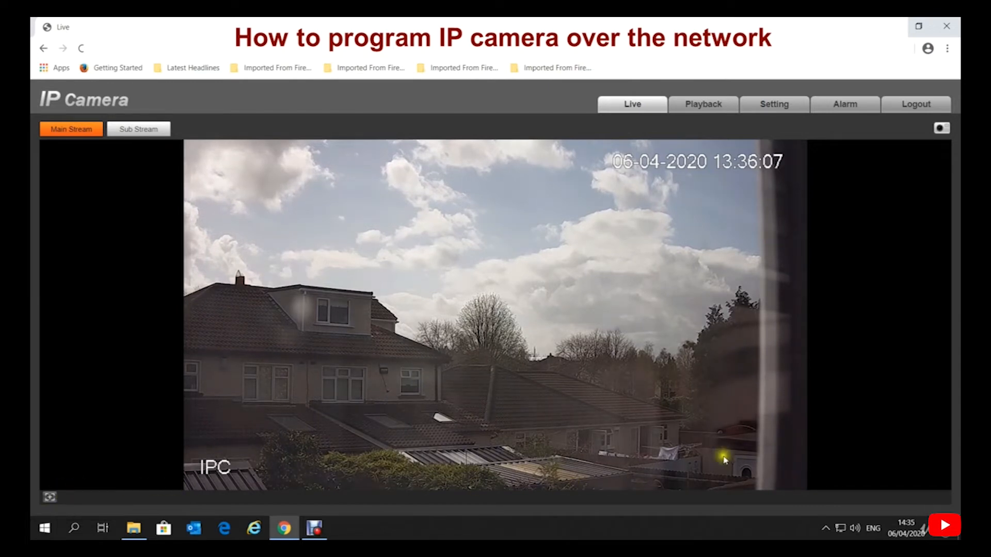
click(49, 499)
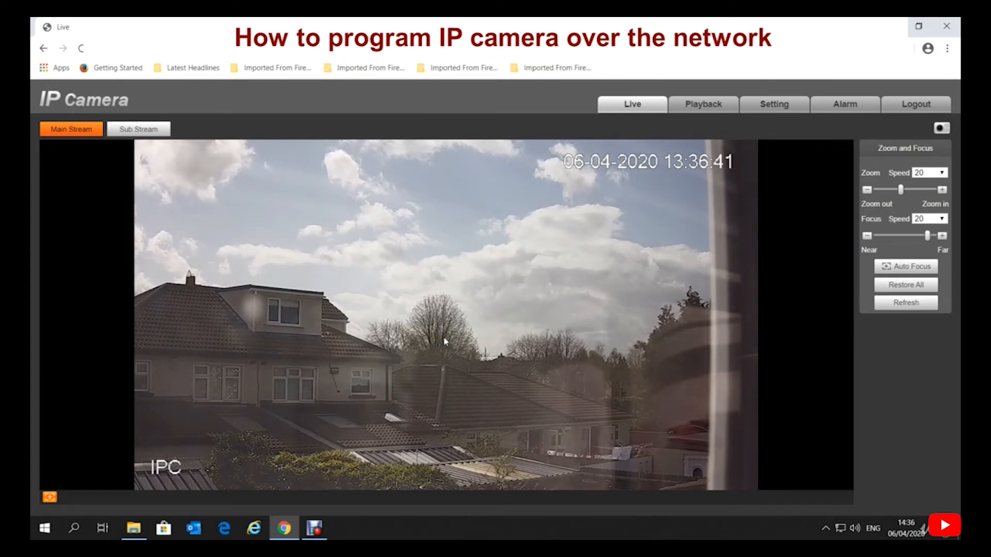
click(916, 190)
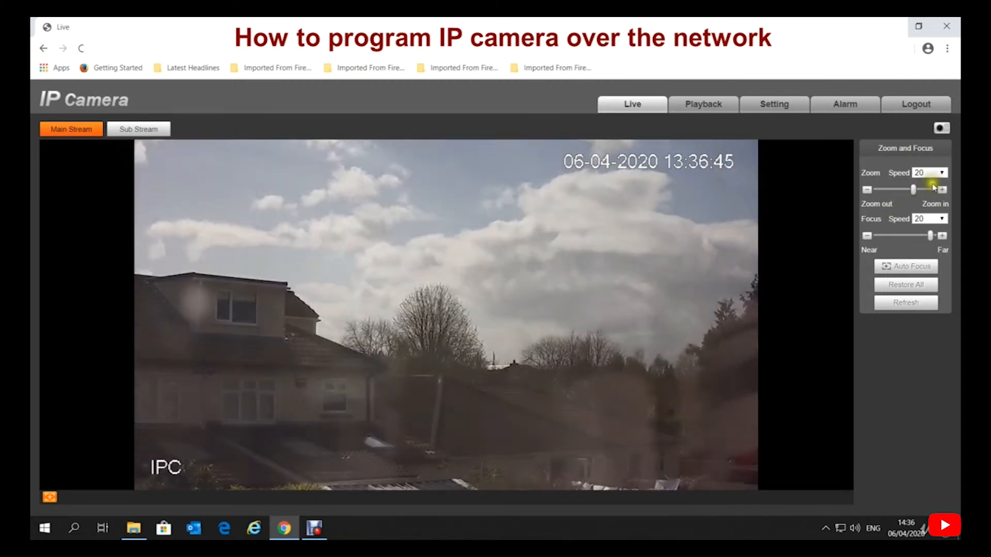
click(930, 190)
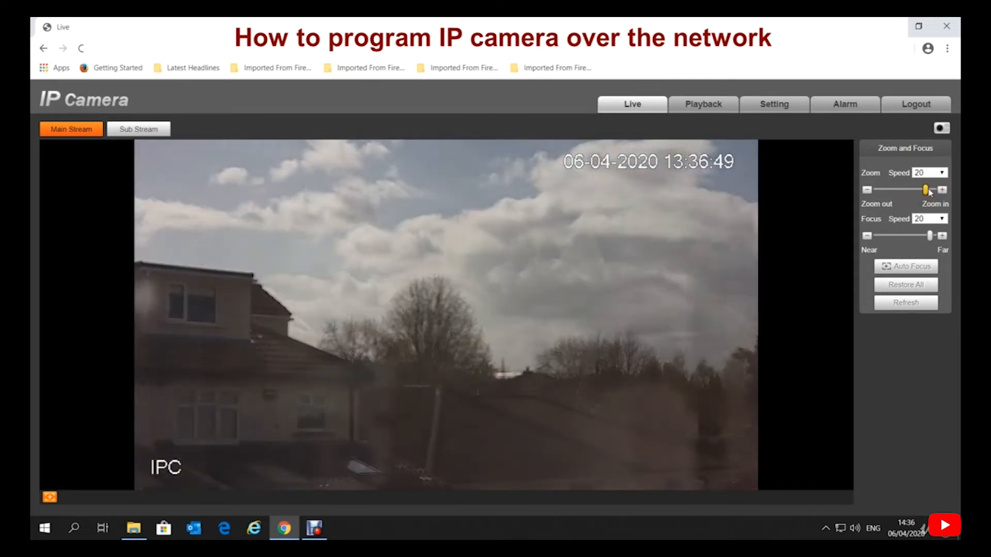
click(941, 190)
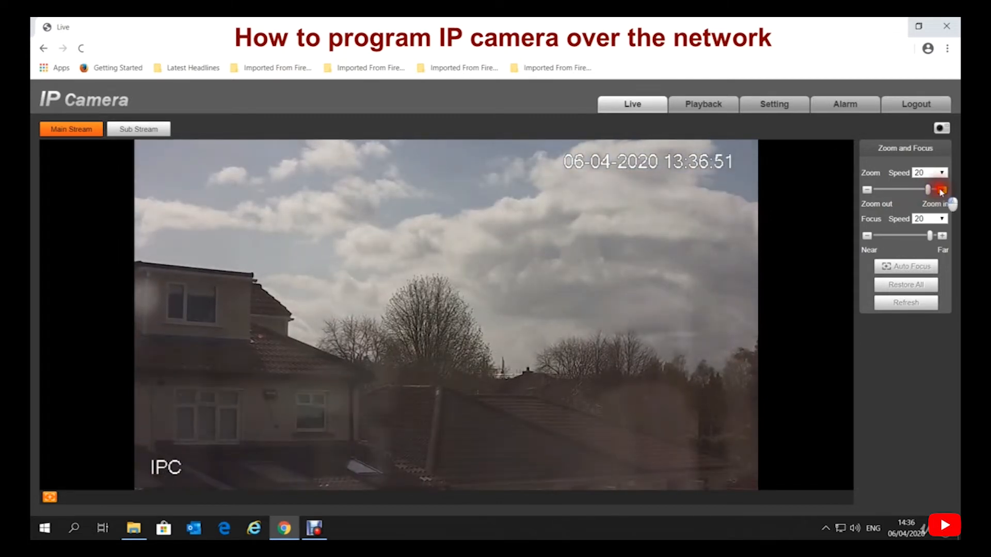
click(933, 190)
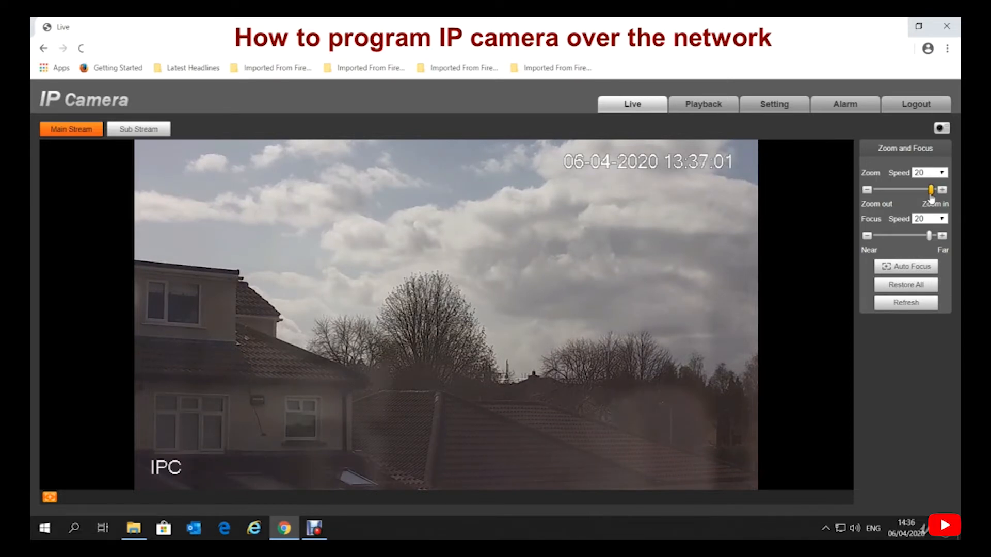
Set the main stream's frame rate to 15 FPS in the video settings and save.
click(779, 108)
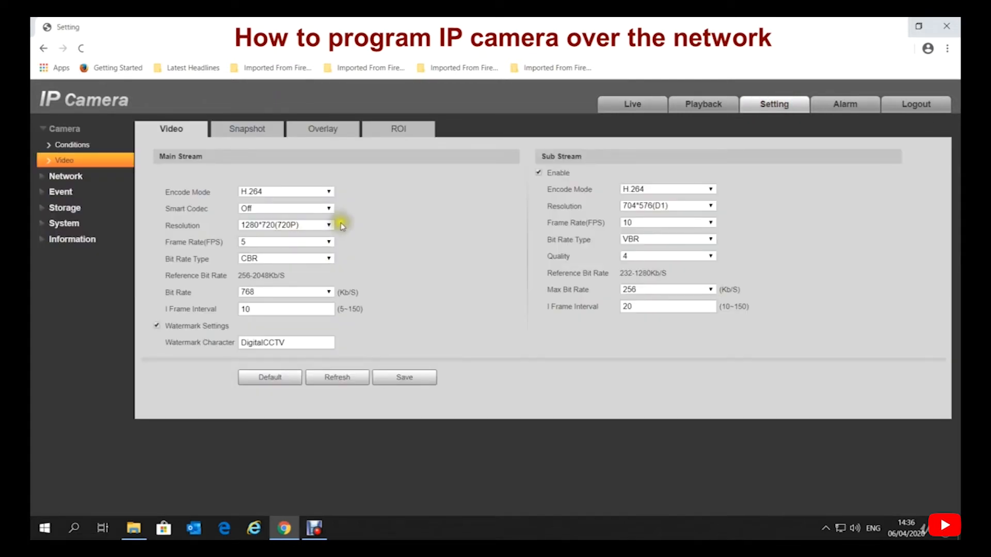
click(329, 242)
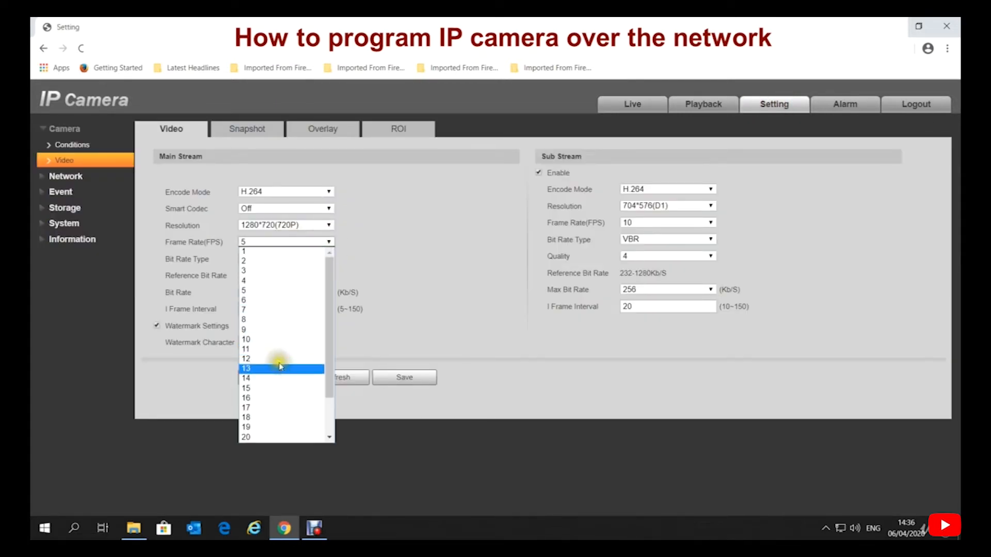
click(263, 392)
click(404, 378)
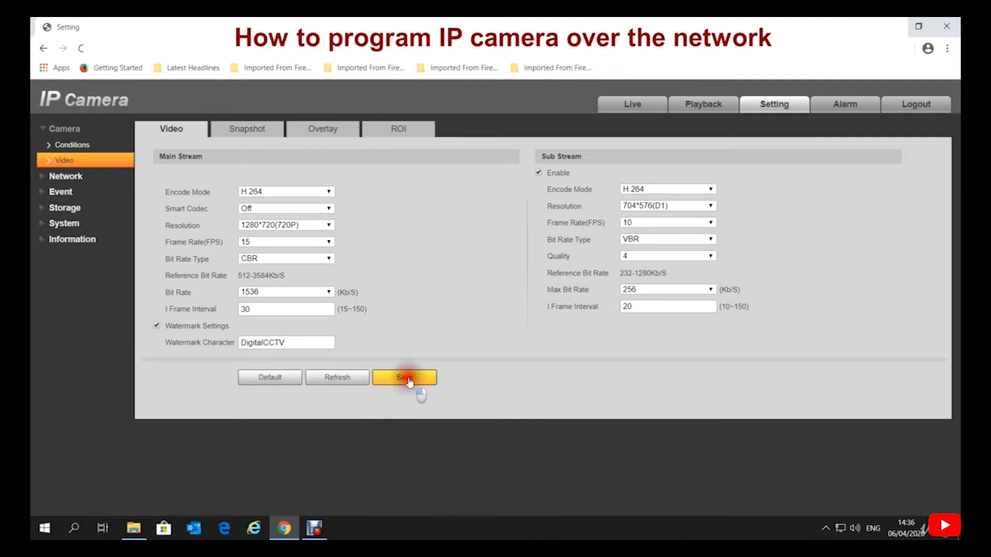
Check the live picture and zoom the lens back out to slightly below the middle of its range.
click(651, 106)
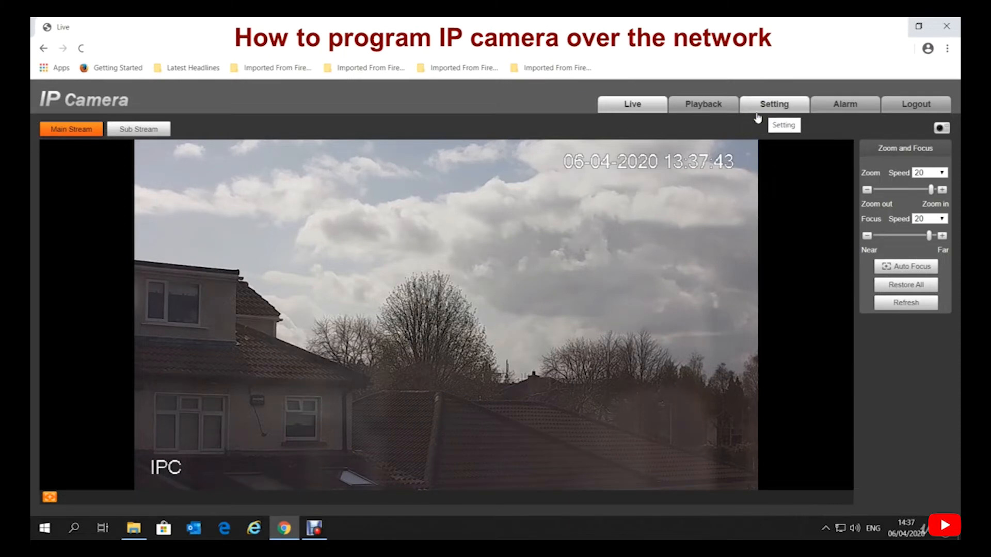
click(893, 189)
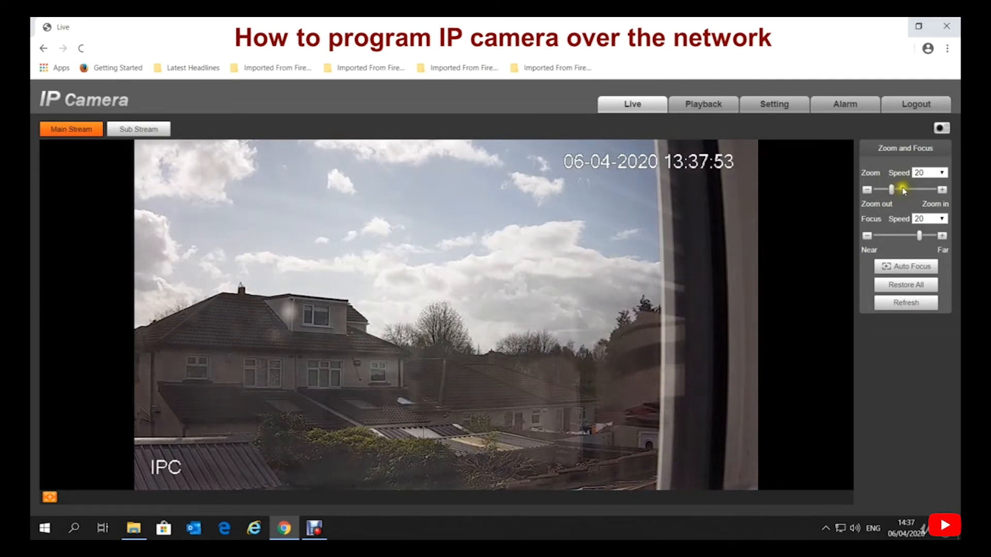
click(904, 191)
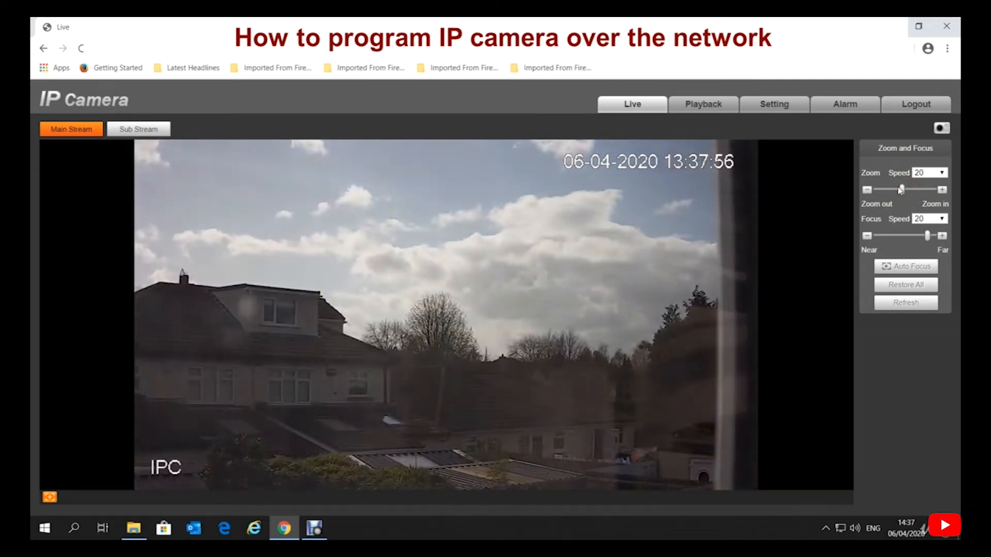
Zoom the lens out slightly further in the live view and return to the video settings.
click(899, 188)
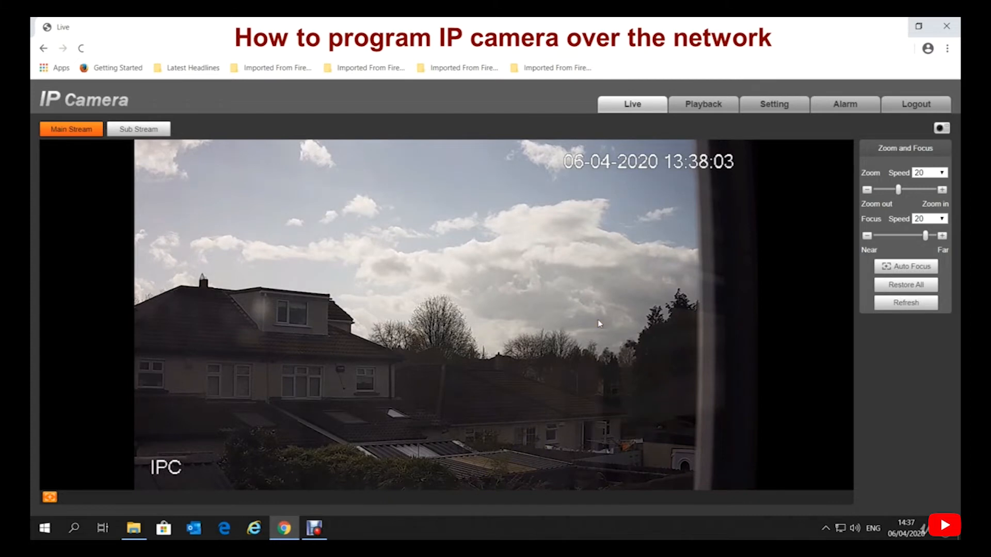
click(774, 105)
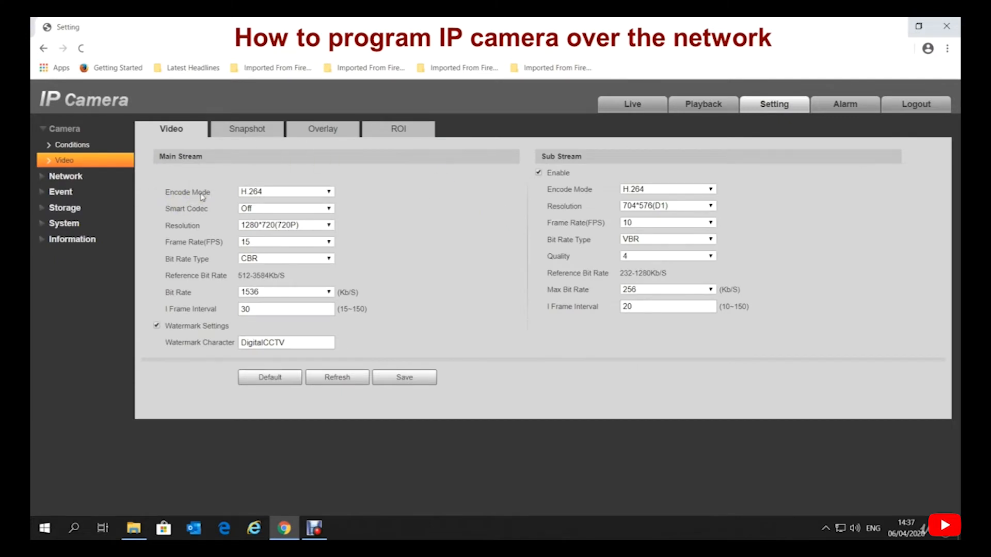
Try the H.265, H.264 and H.264H encode modes for the main stream to compare their bit rates.
click(276, 195)
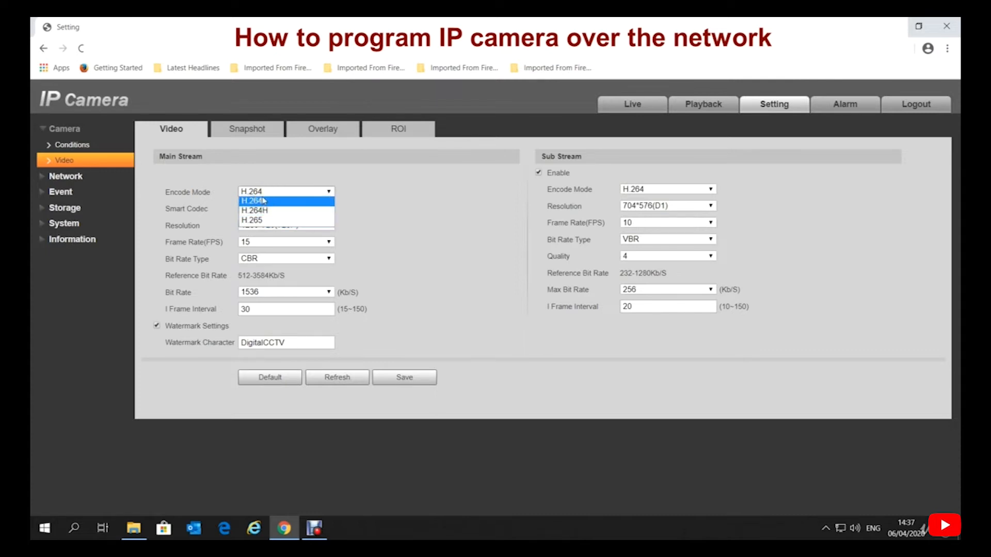
click(268, 203)
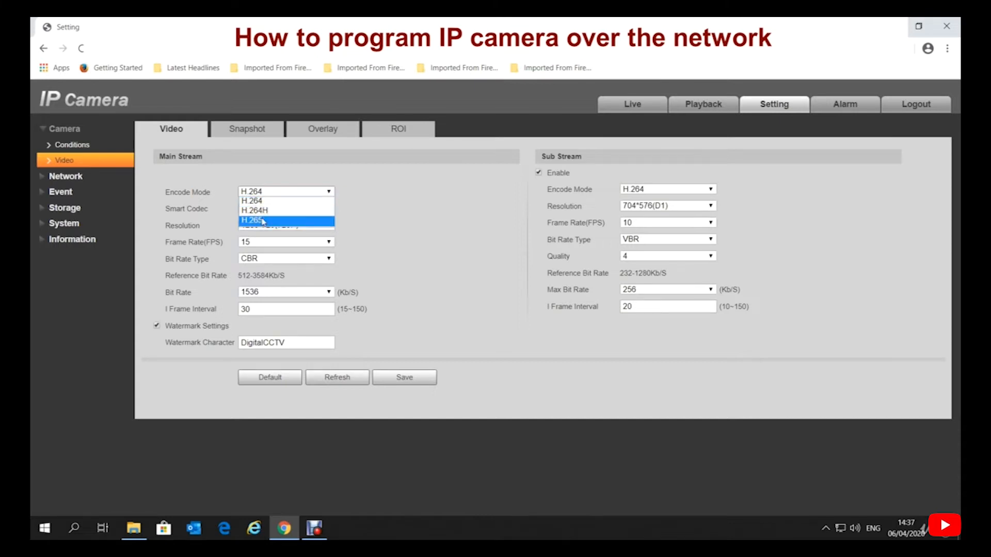
click(260, 222)
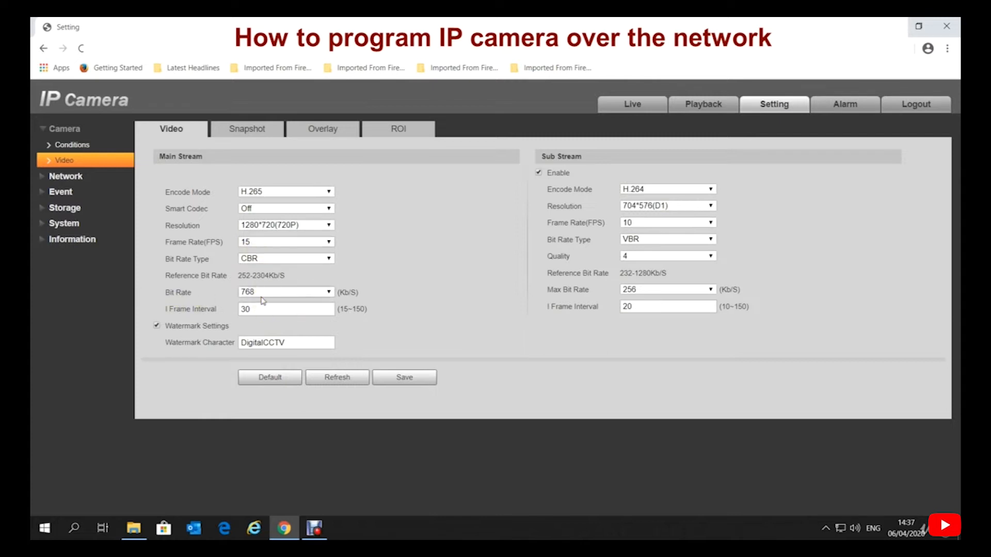
click(309, 192)
click(302, 209)
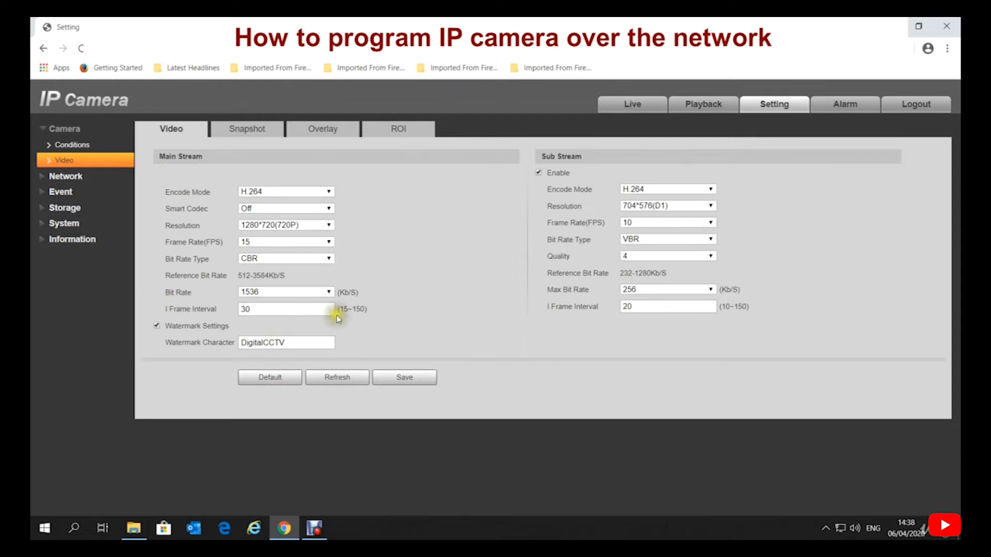
click(328, 190)
click(304, 211)
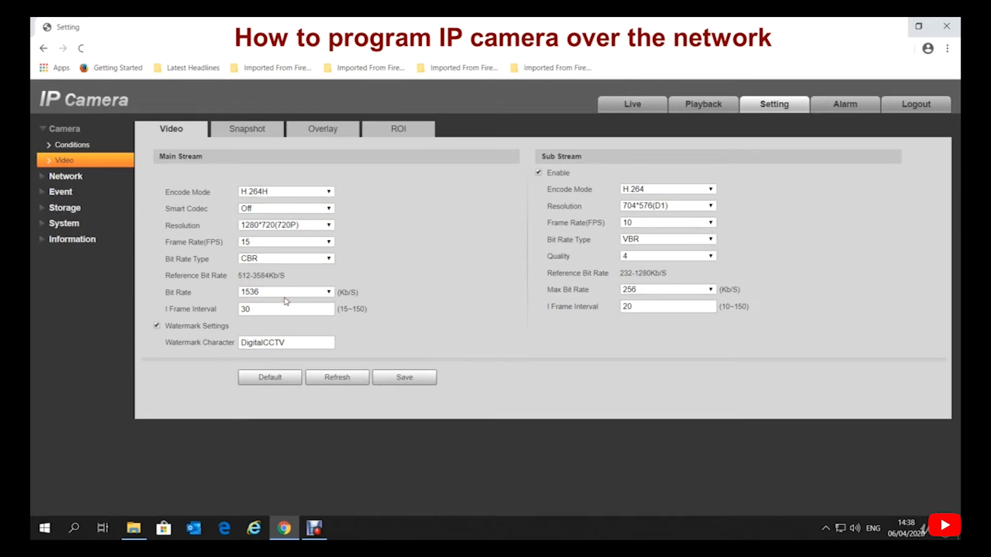
Set the main stream's encode mode to H.265 and save the video settings.
click(319, 193)
click(279, 220)
click(333, 193)
click(265, 222)
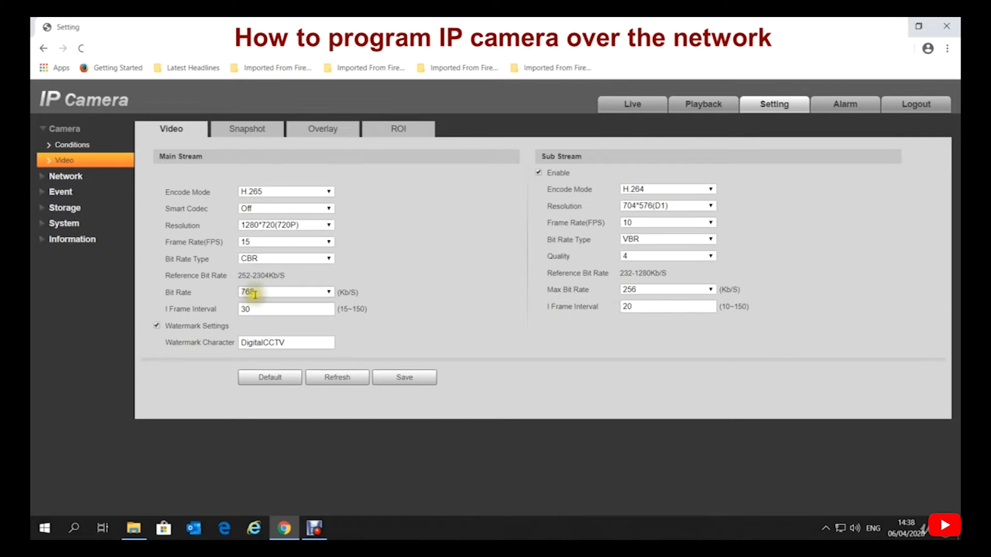
click(421, 383)
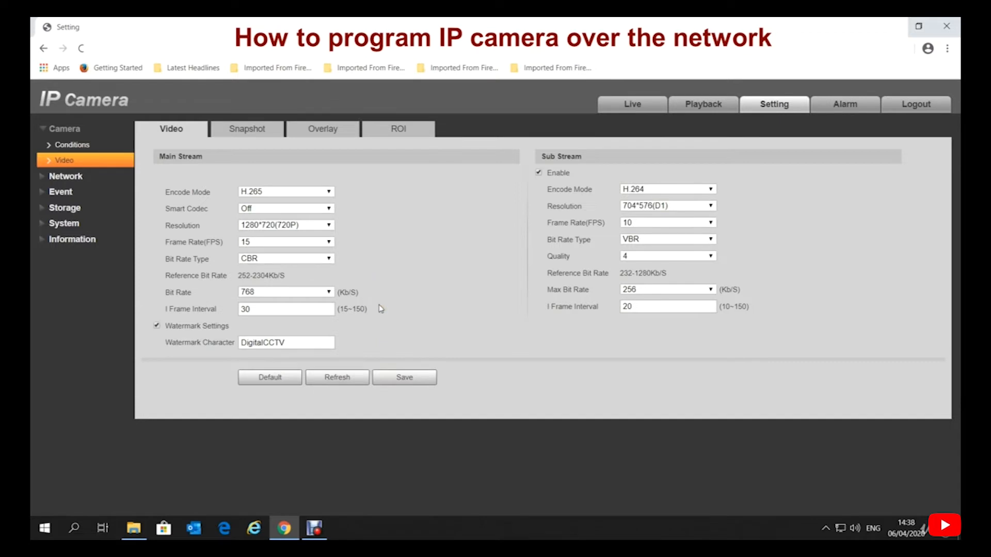
click(403, 379)
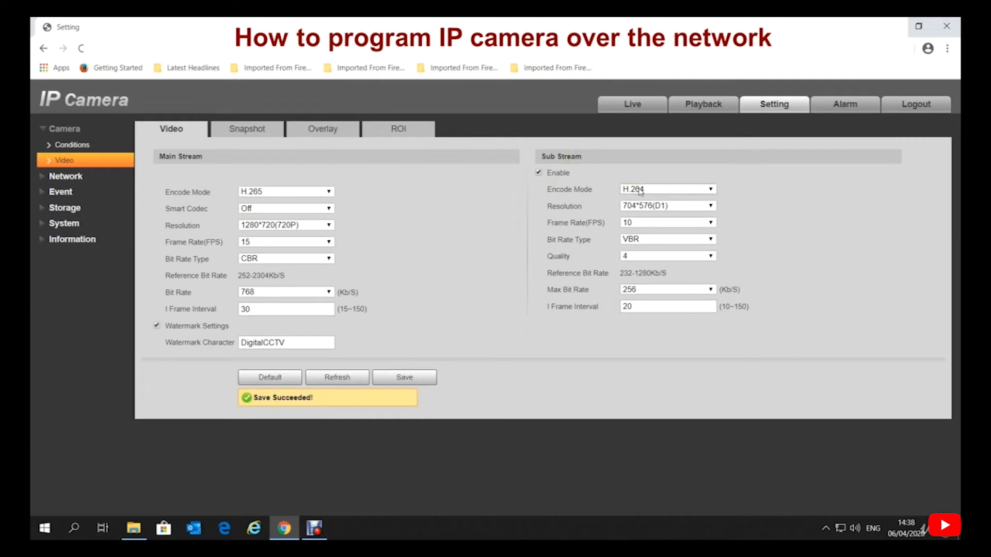
Check the live picture with the saved encoding and return to the video settings.
click(650, 103)
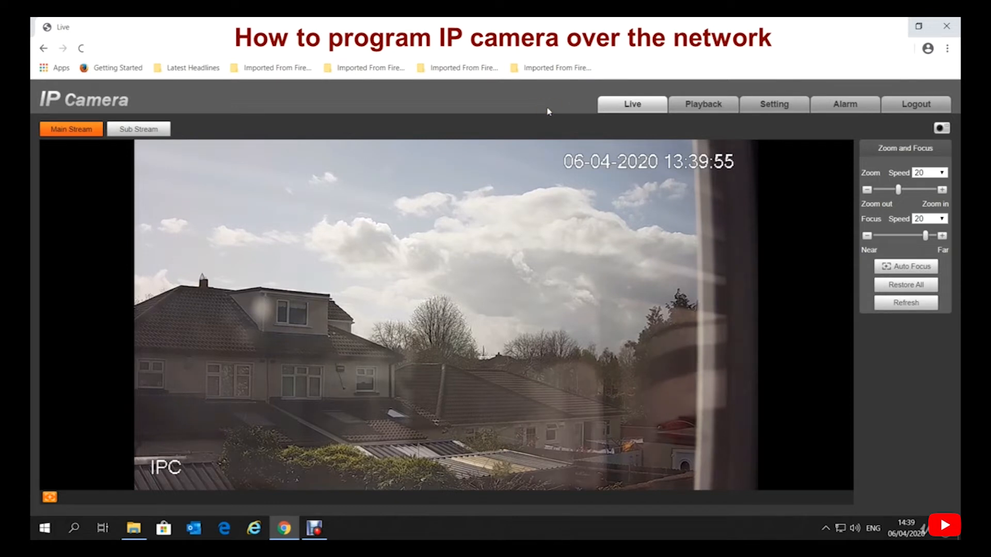
click(775, 103)
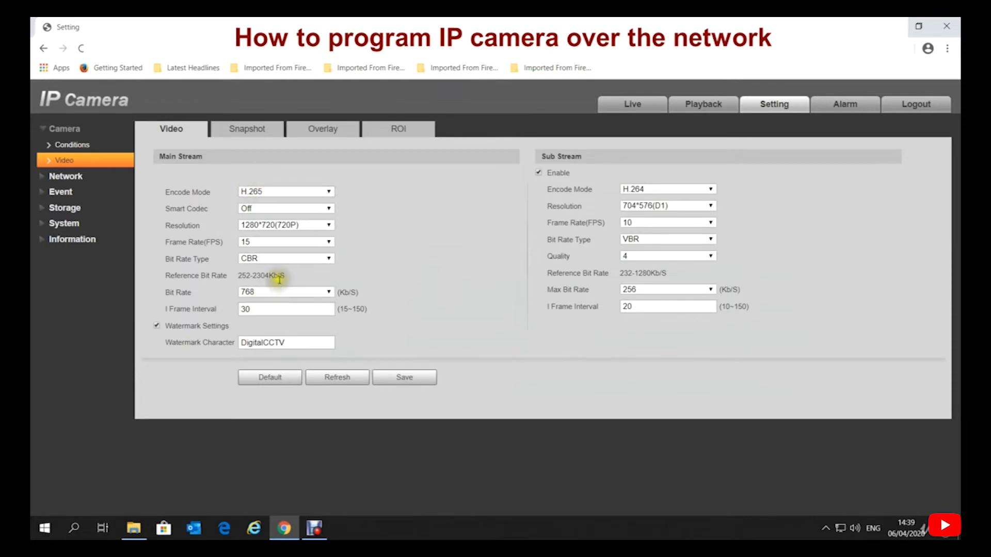
Try main stream frame rates of 25, 15 and 10 FPS to compare the resulting bit rates.
click(327, 243)
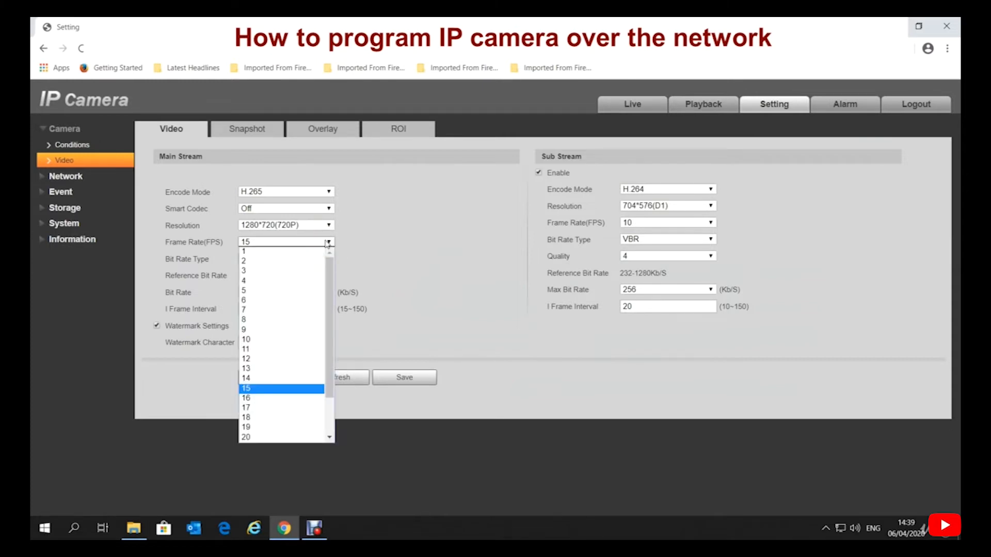
click(354, 276)
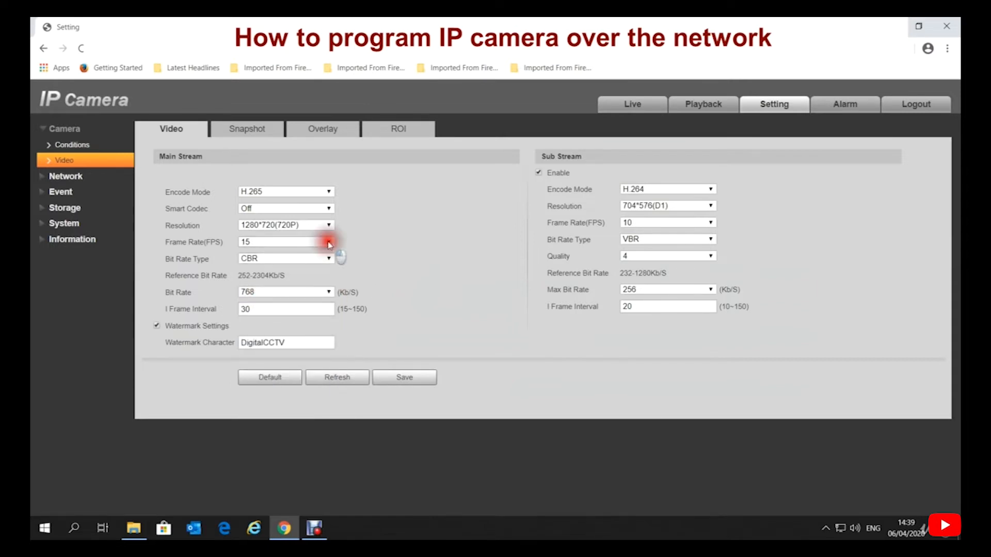
click(293, 244)
scroll(328, 330, down, 2)
click(253, 437)
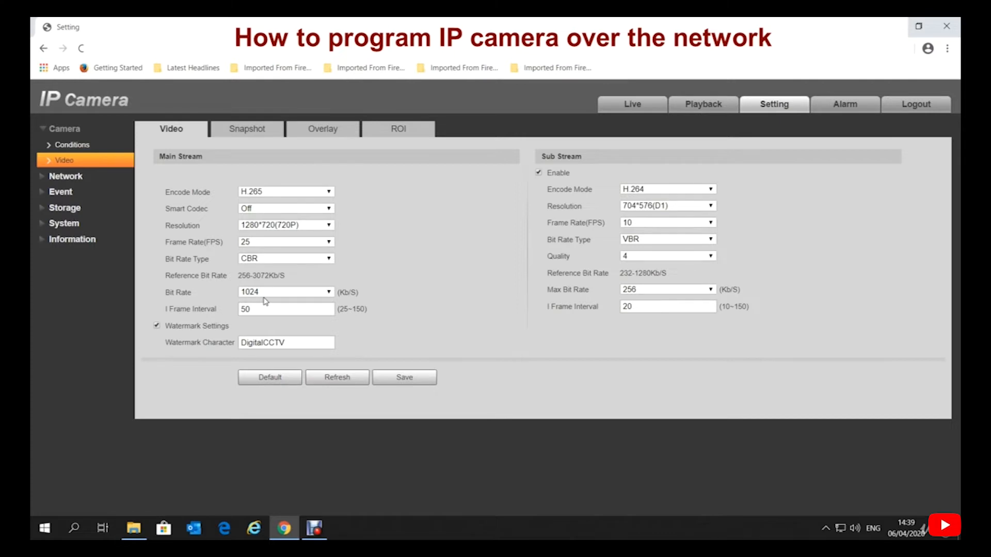
click(329, 244)
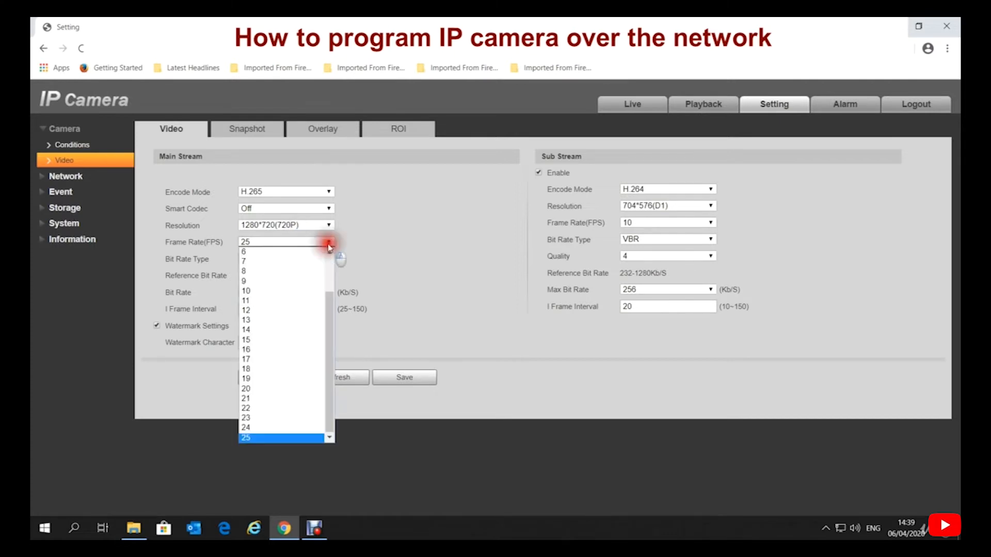
click(260, 344)
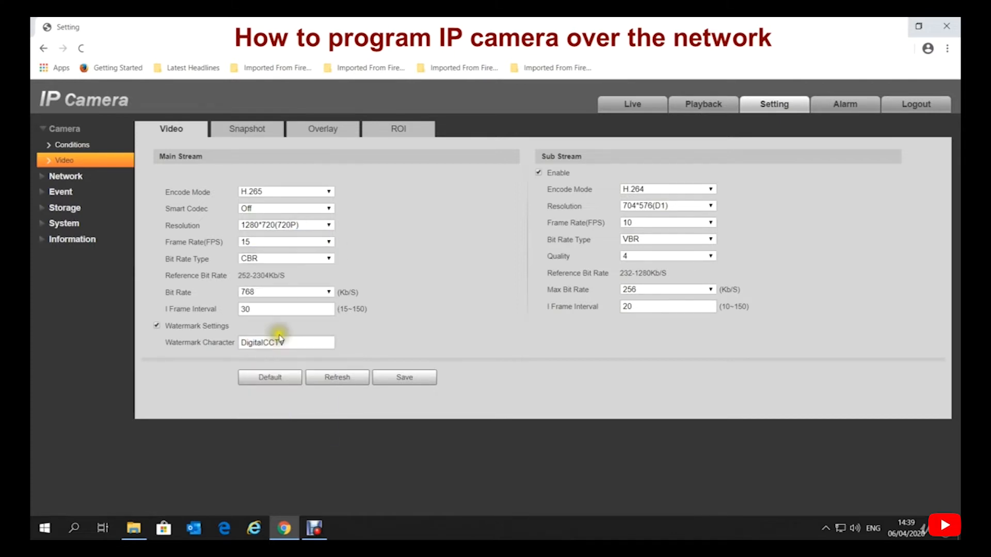
click(329, 242)
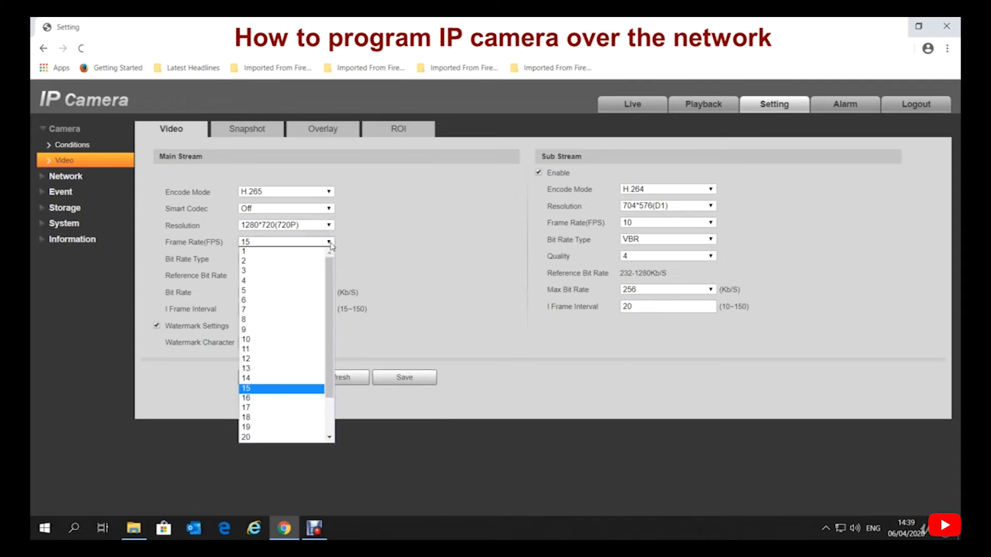
click(259, 339)
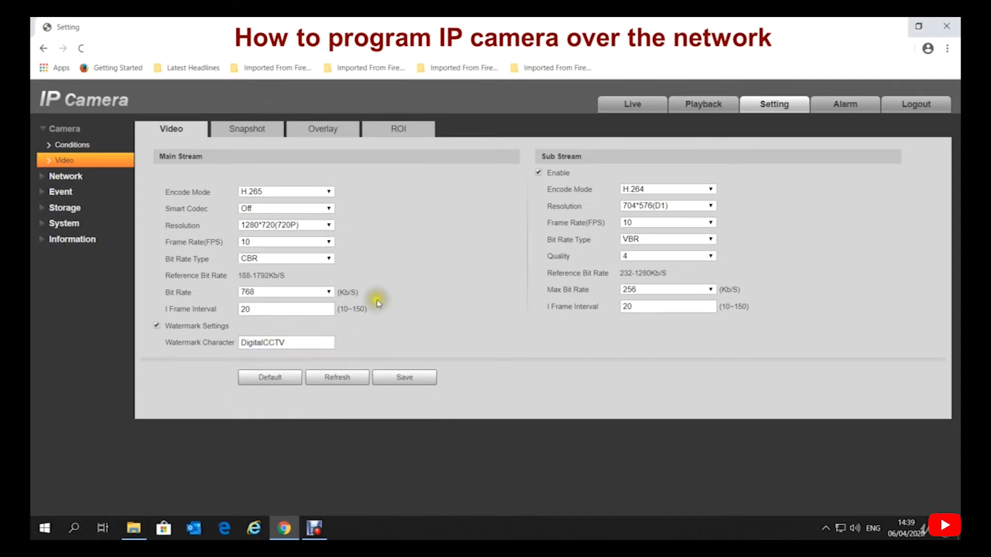
Try main stream frame rates of 7, 8 and 9 FPS to compare the resulting bit rates.
click(314, 246)
click(267, 310)
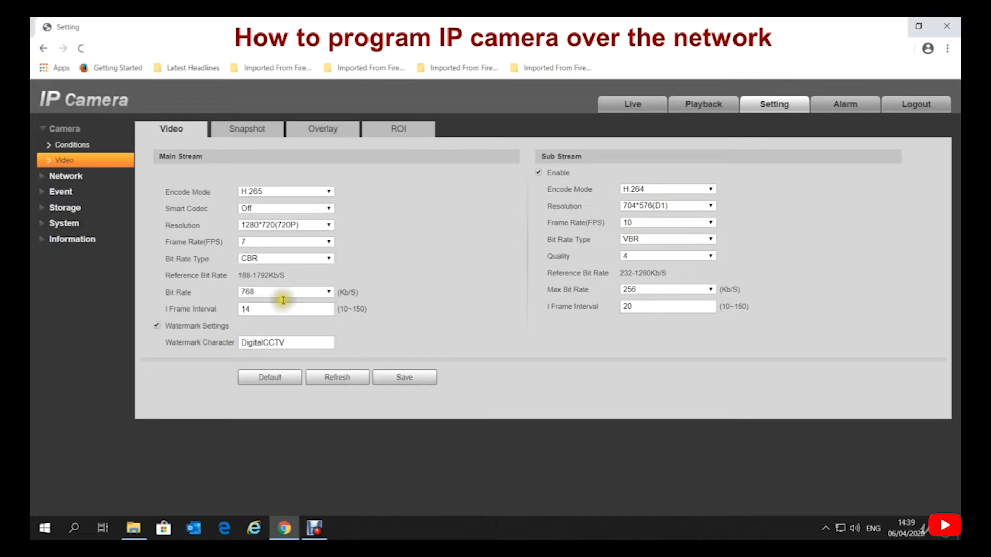
click(330, 245)
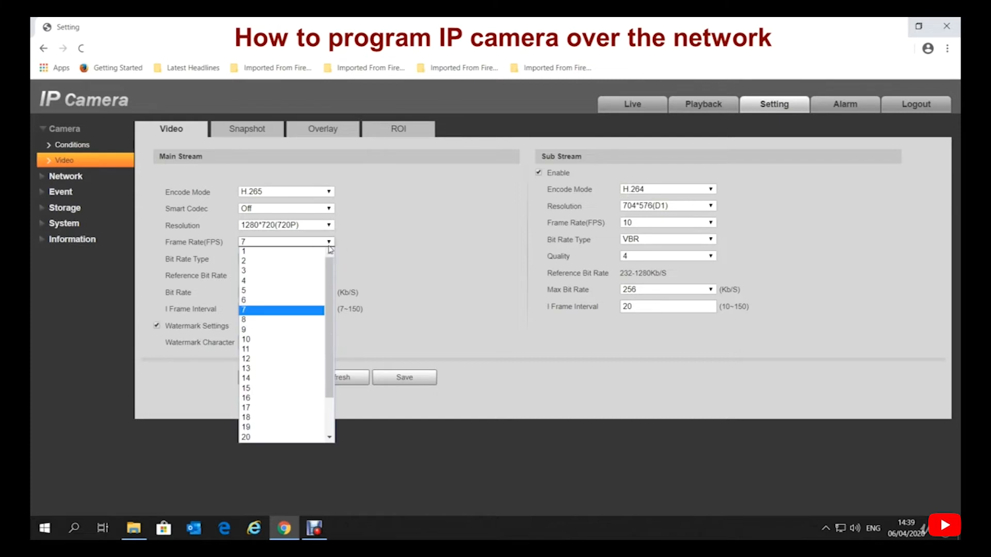
click(274, 321)
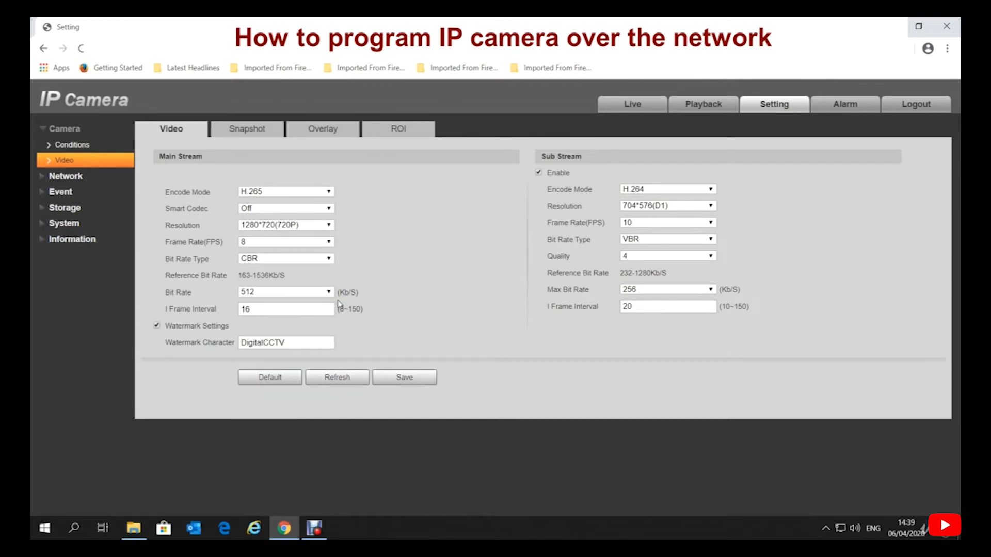
click(327, 245)
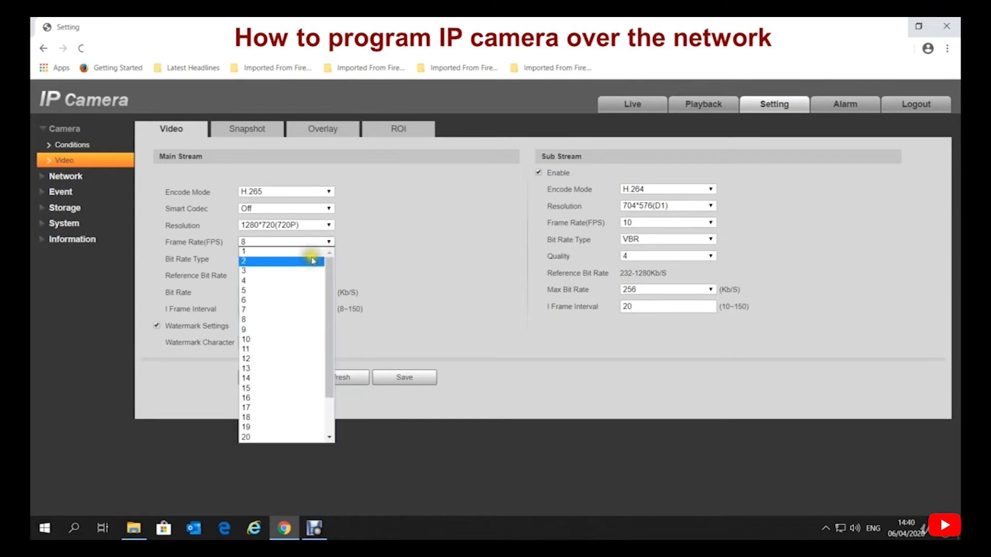
click(259, 327)
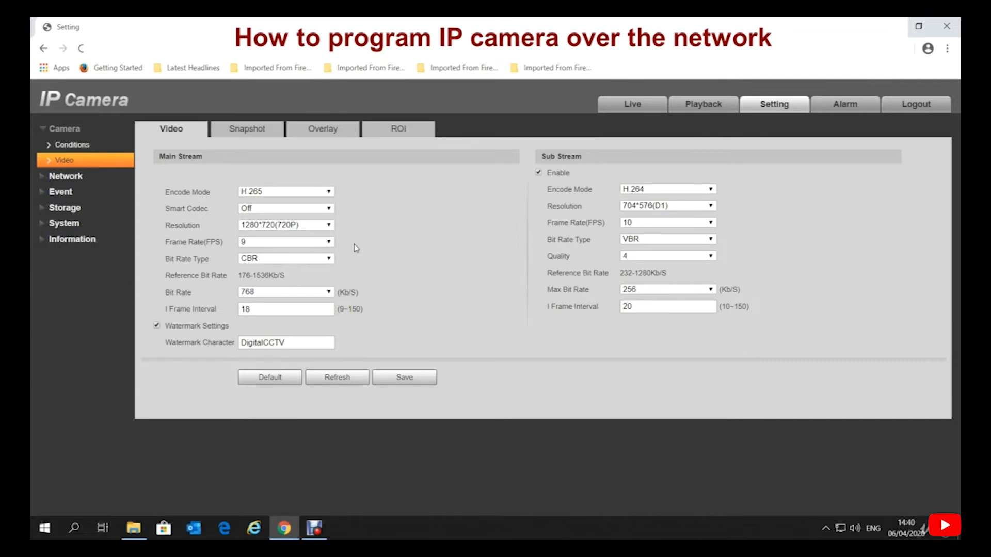
Set the main stream's frame rate to 15 FPS and save the video settings.
click(328, 243)
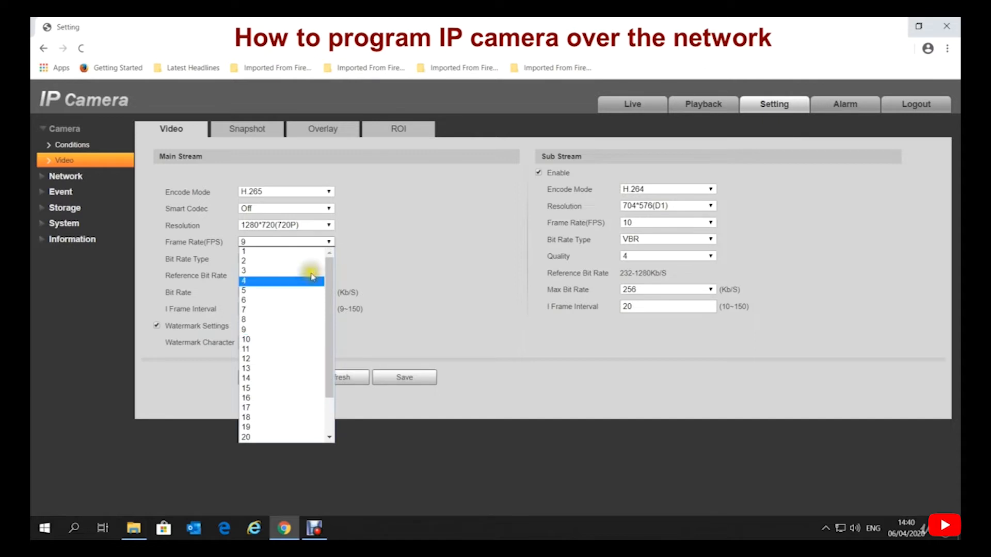
click(263, 390)
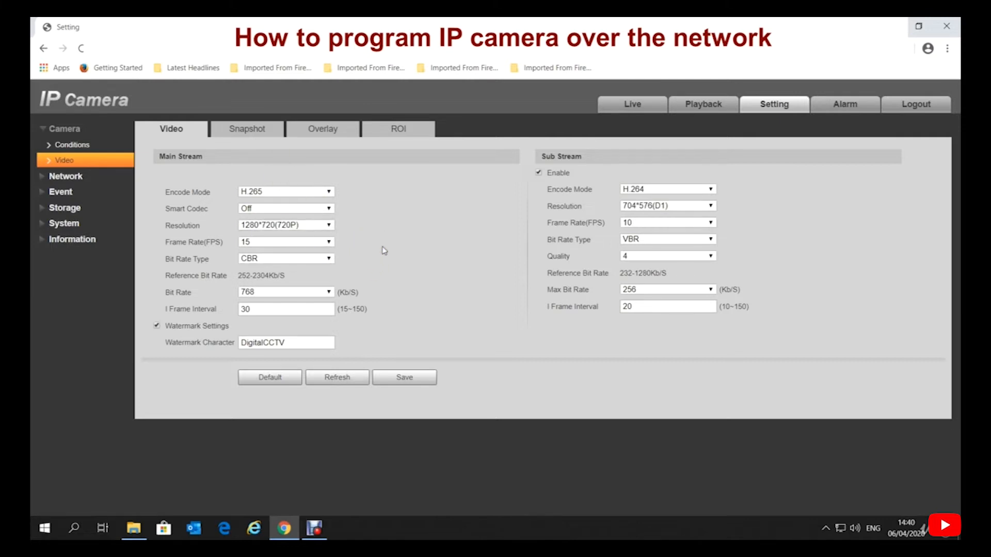
click(408, 380)
Review the camera's TCP/IP network settings, including the addressing mode, IP address, gateway and DNS servers.
click(61, 177)
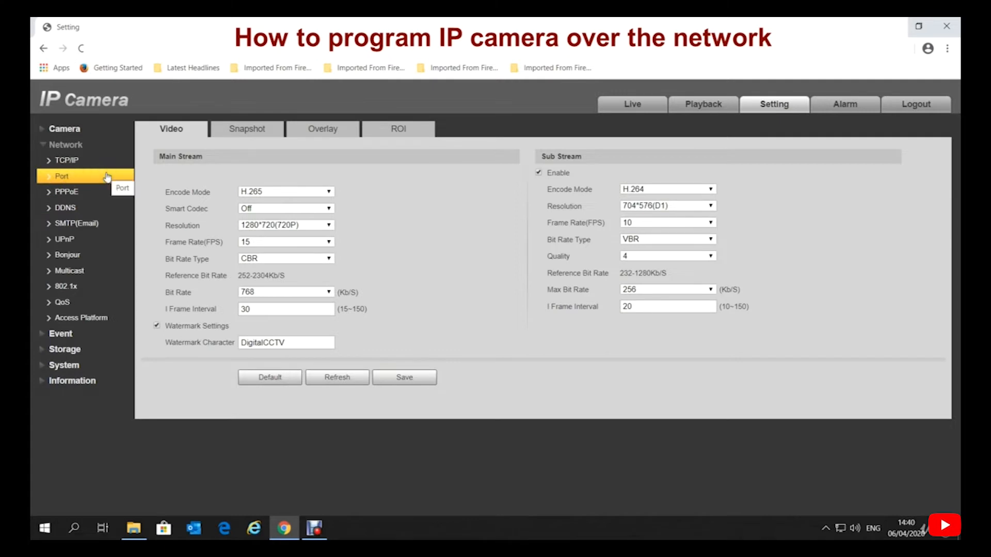
click(67, 164)
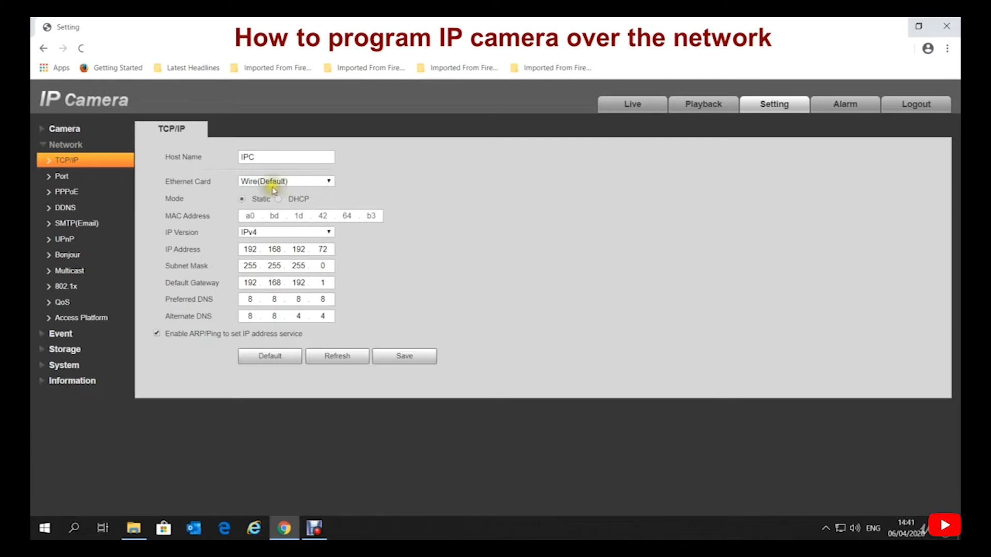
Clear the HTTP port in the network port settings and re-enter it as 80.
click(69, 184)
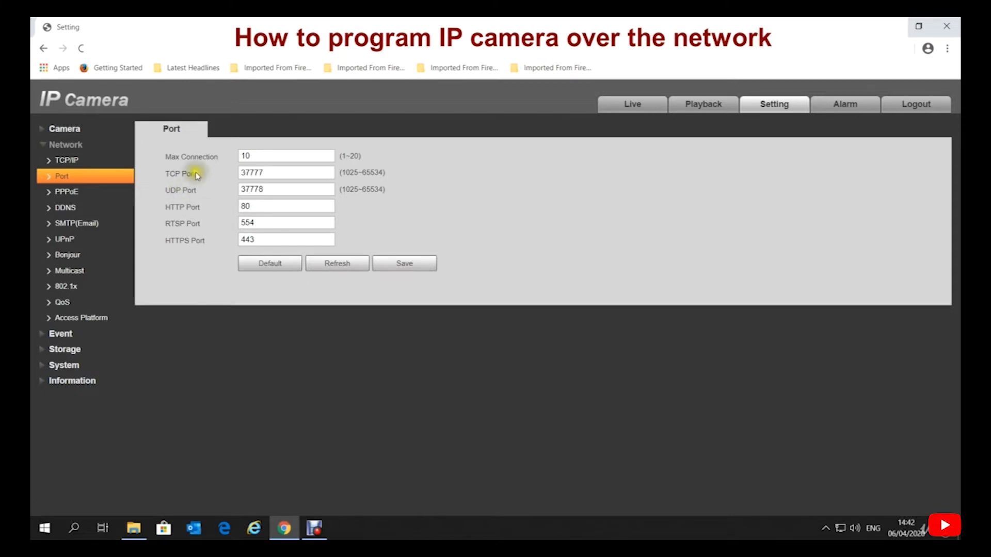
double_click(245, 205)
key(BackSpace)
text(80)
Review the storage recording schedule and the destination settings for path, local storage and FTP.
click(67, 351)
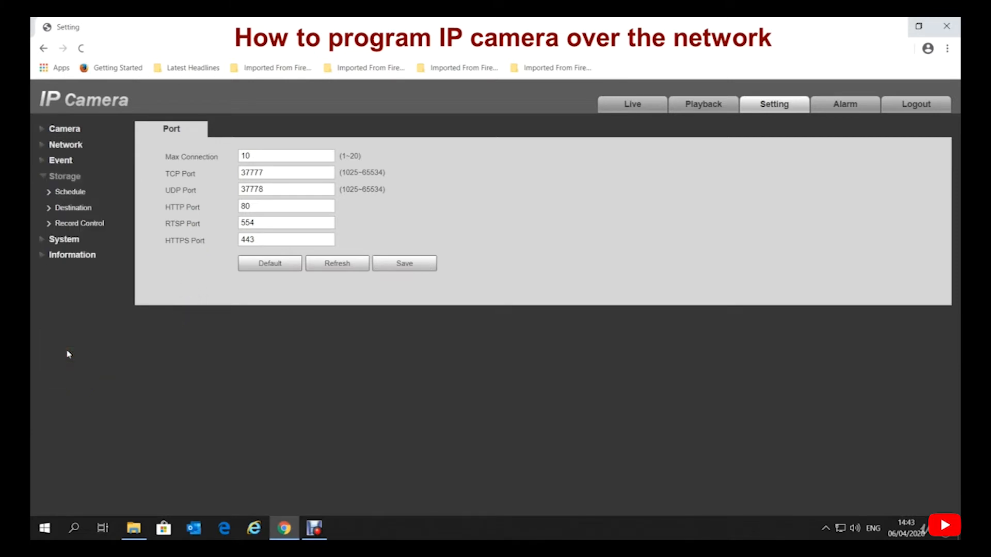
click(80, 194)
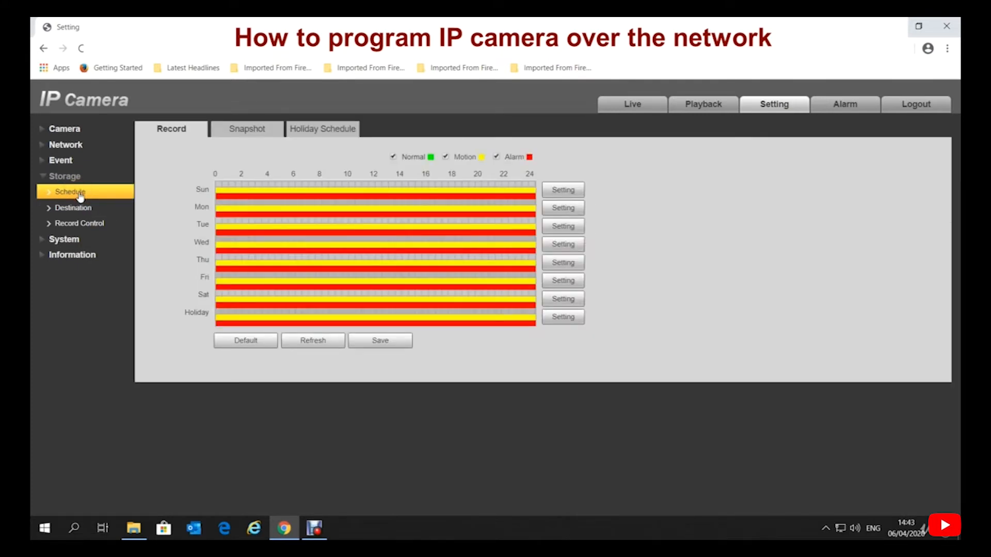
click(84, 208)
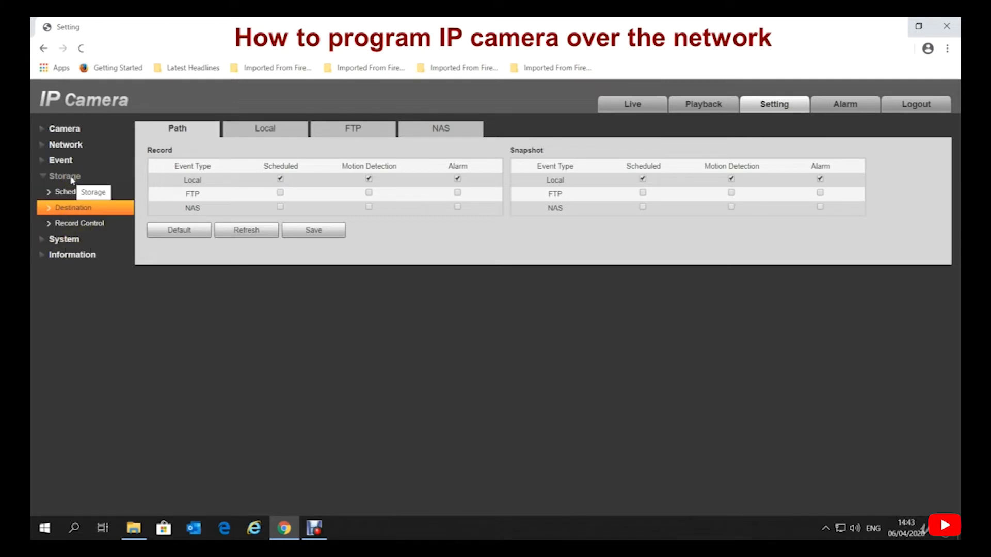
click(264, 129)
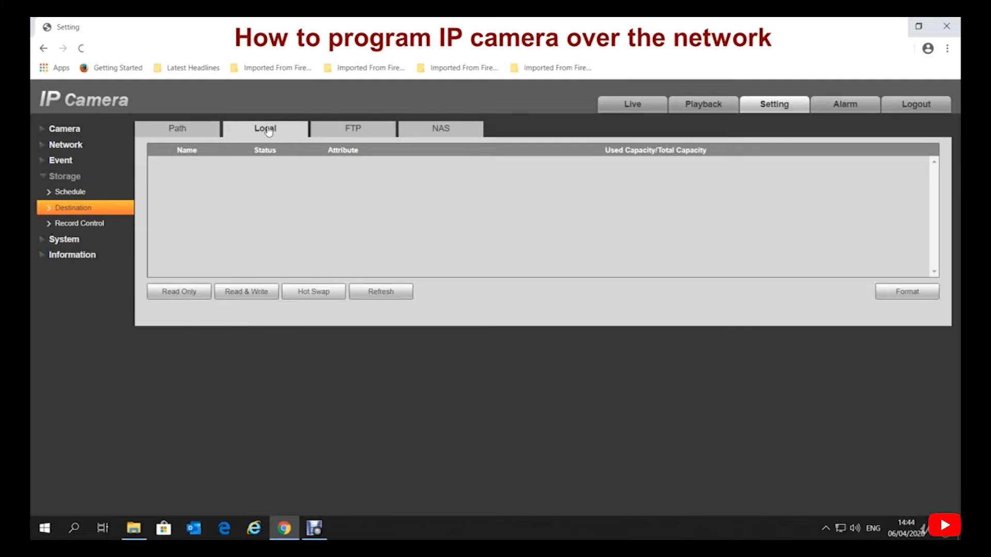
click(373, 130)
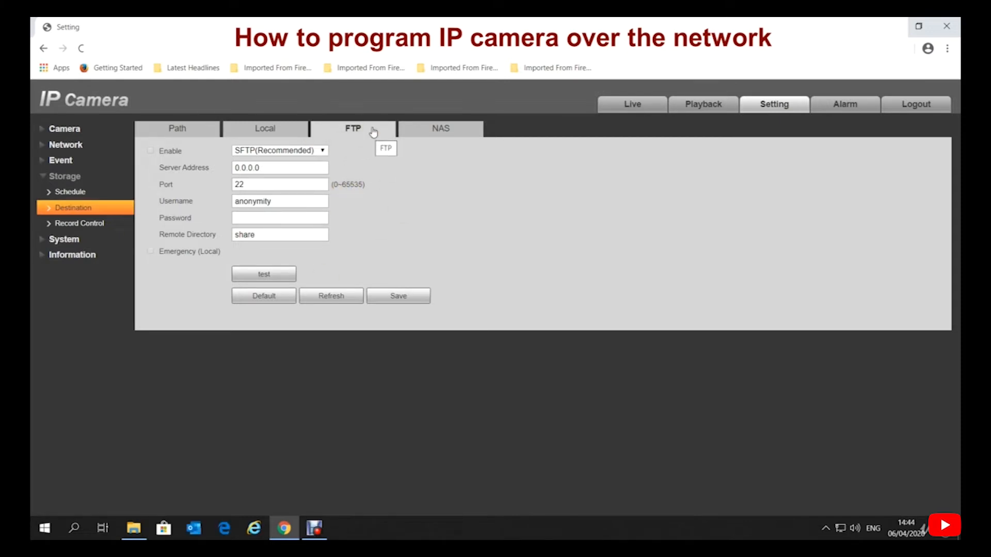
click(50, 177)
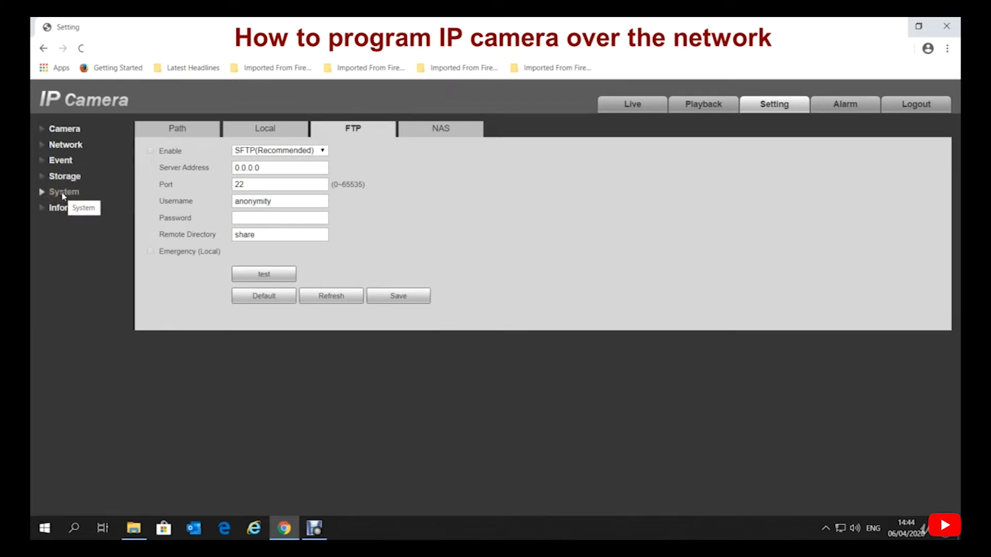
Review the general system settings for name, language and the available video standards, PAL and NTSC.
click(64, 194)
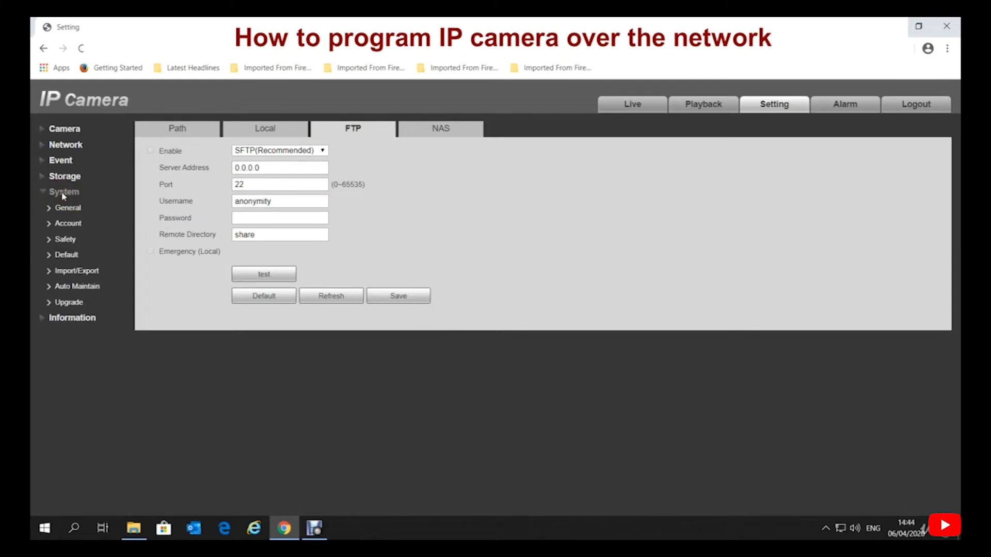
click(68, 208)
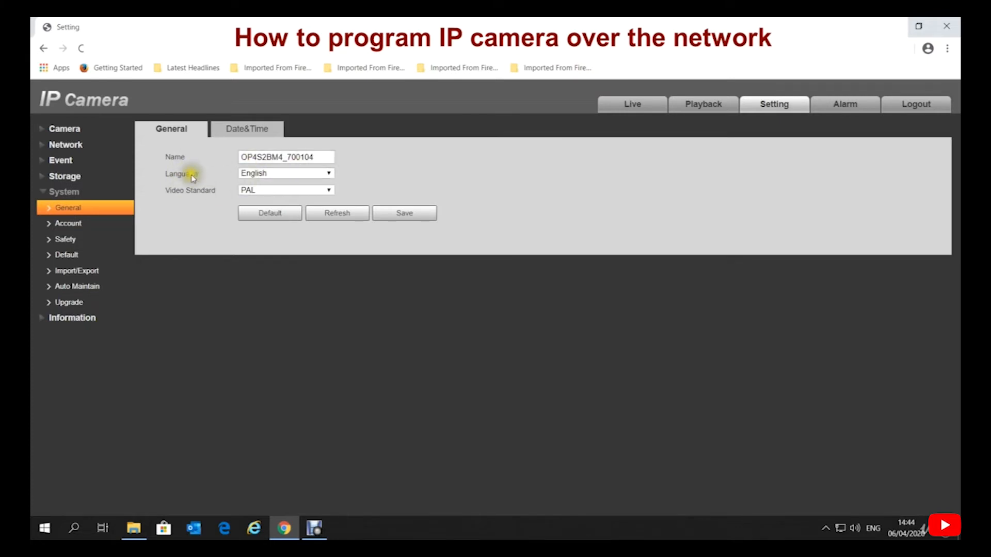
click(328, 192)
click(350, 190)
click(312, 195)
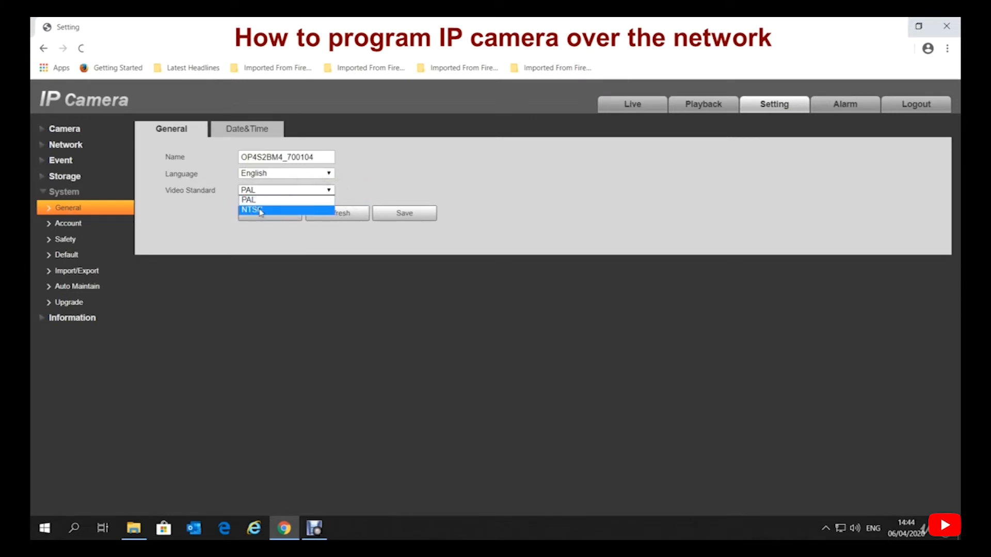
click(370, 183)
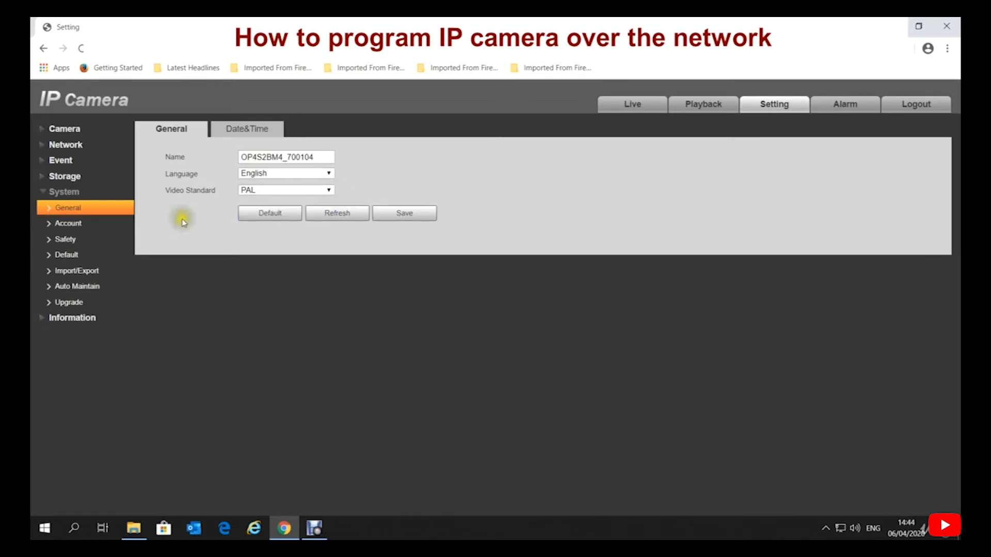
click(296, 192)
click(191, 197)
Review the camera's user account list and compare it with the separate ONVIF user list.
click(78, 224)
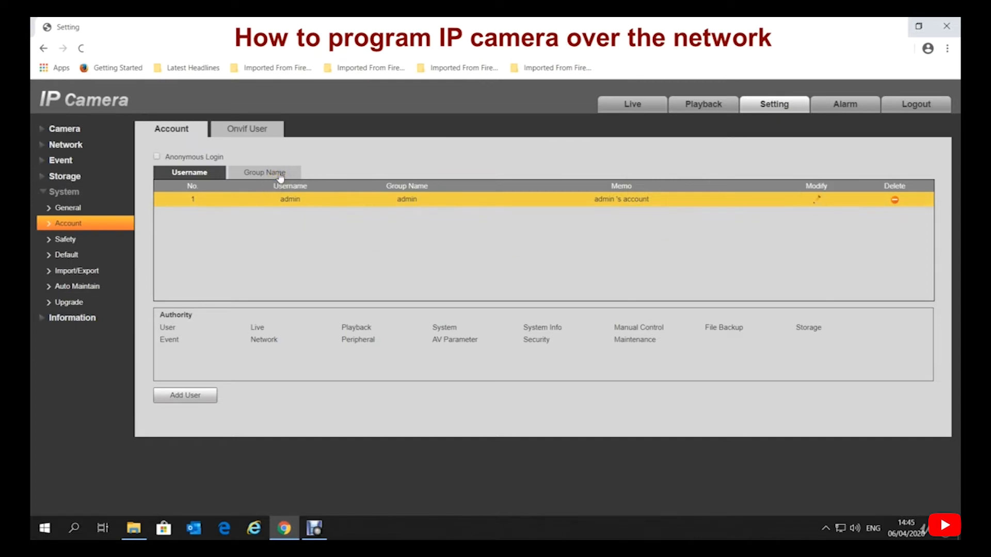
click(262, 129)
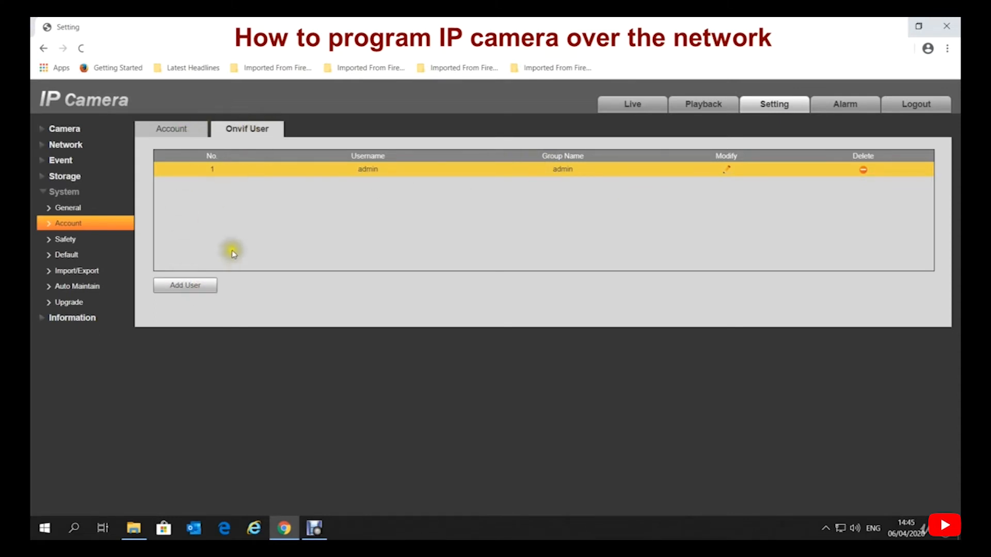
click(179, 130)
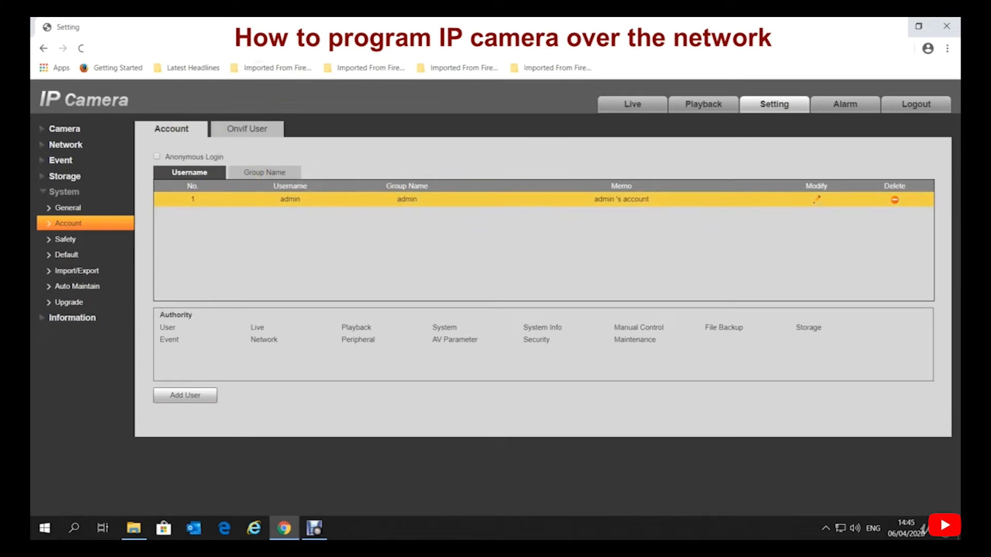
click(263, 134)
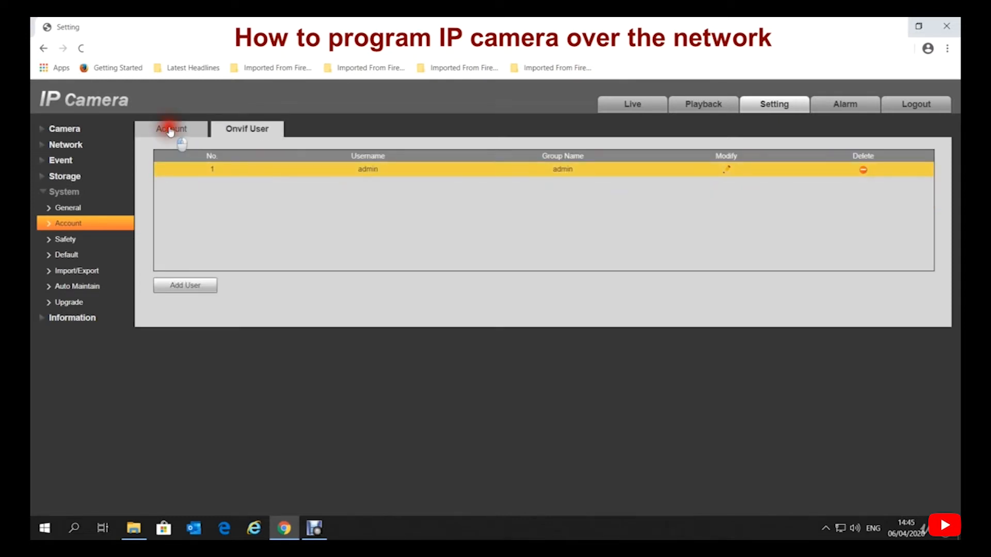
click(171, 133)
click(260, 132)
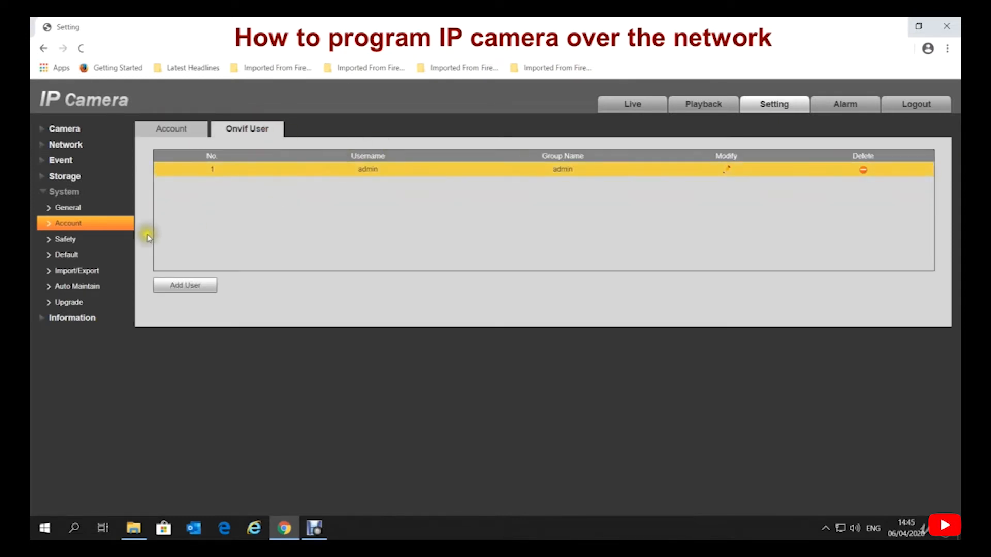
Review the IP filter safety settings and the default and factory default reset options.
click(73, 240)
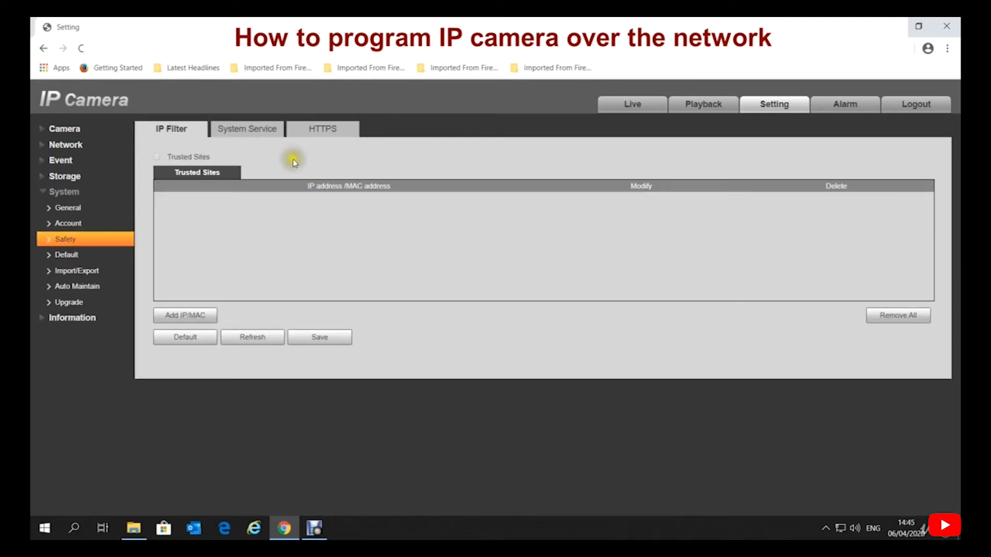
click(67, 256)
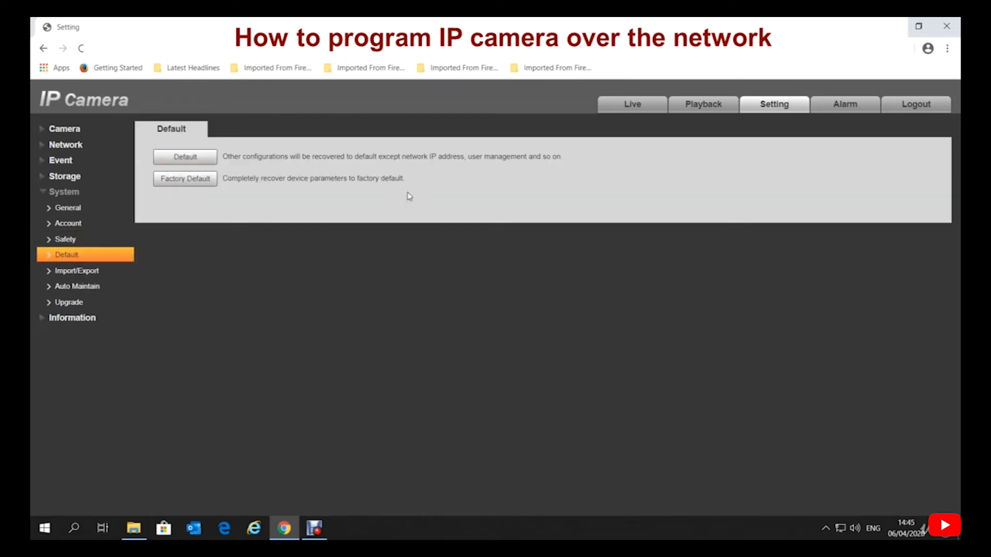
click(446, 199)
click(206, 180)
Check the firmware upgrade options and the camera's version information.
click(81, 305)
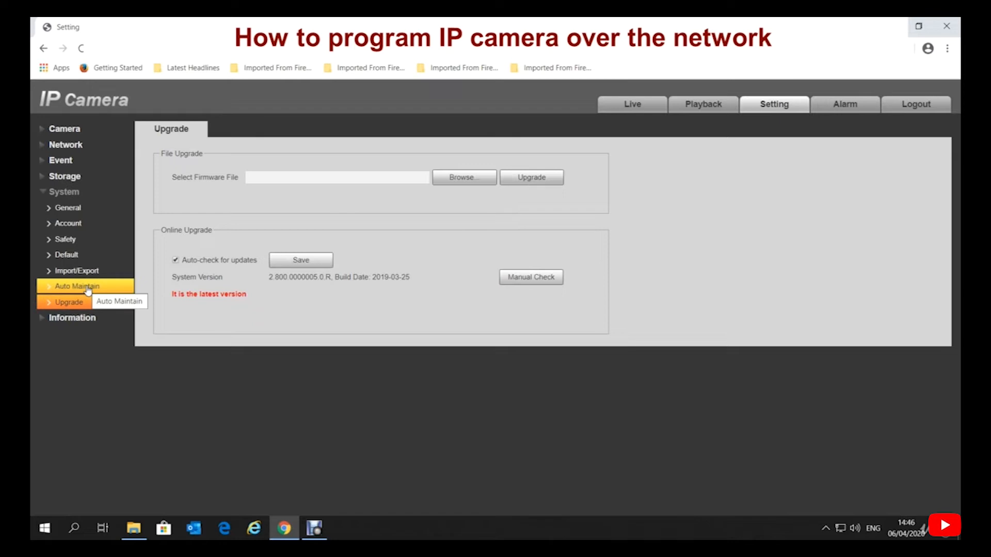
click(61, 319)
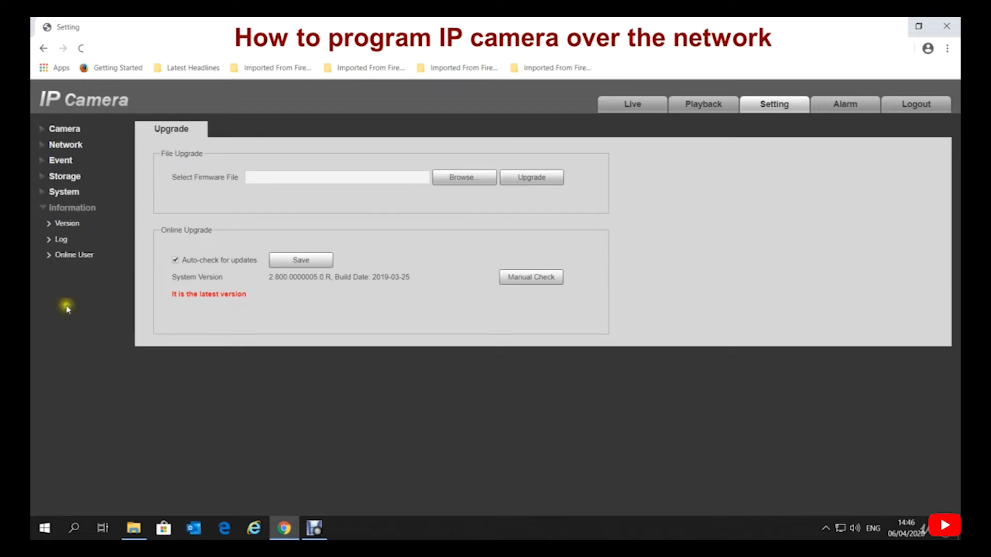
click(67, 228)
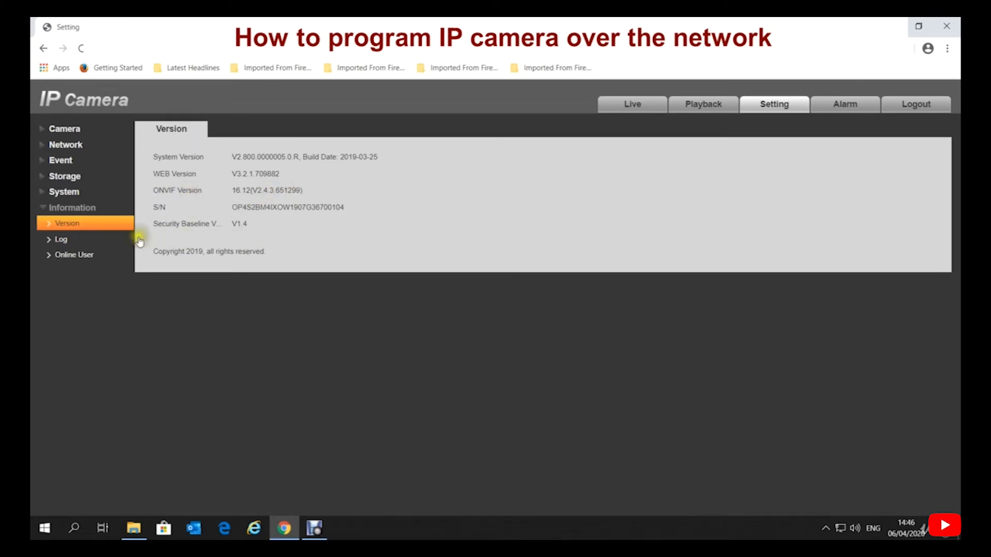
Reset all camera parameters to factory default, entering the admin account password for confirmation.
click(67, 192)
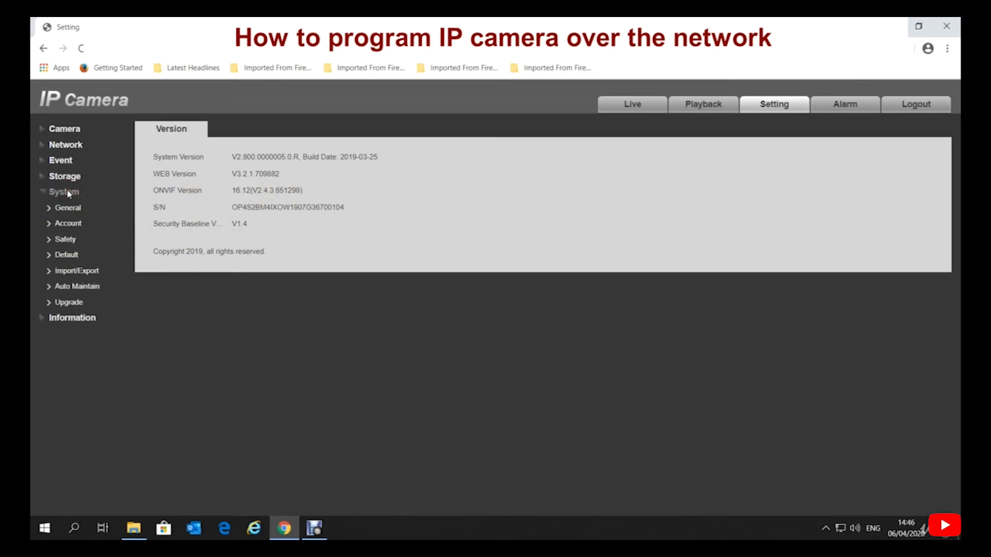
click(67, 255)
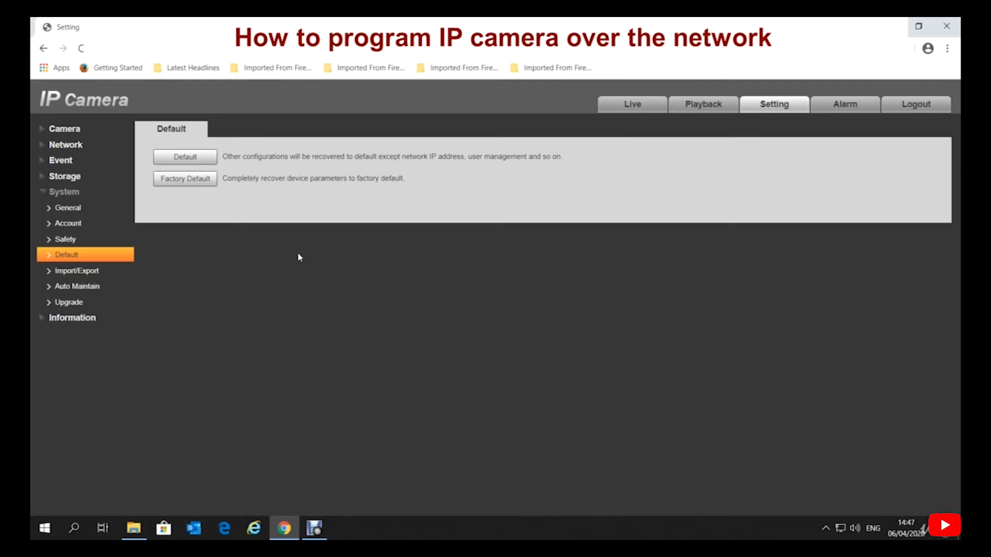
click(195, 185)
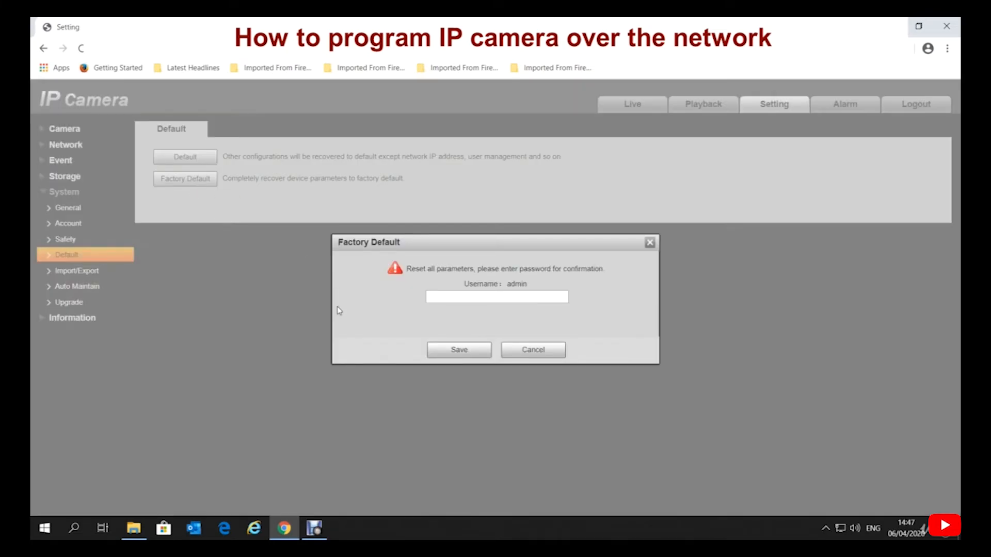
click(457, 298)
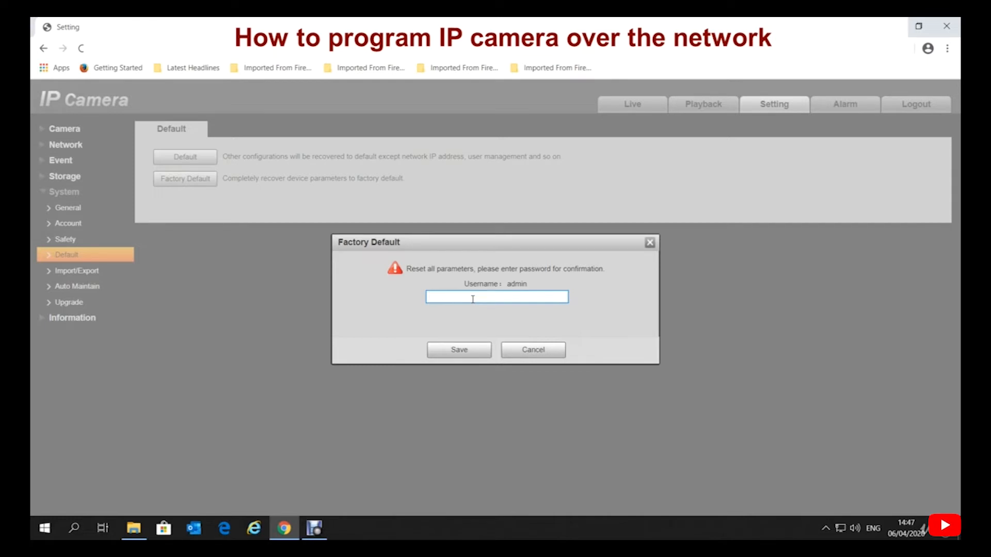
text(***)
key(BackSpace)
key(BackSpace)
text(********)
click(464, 350)
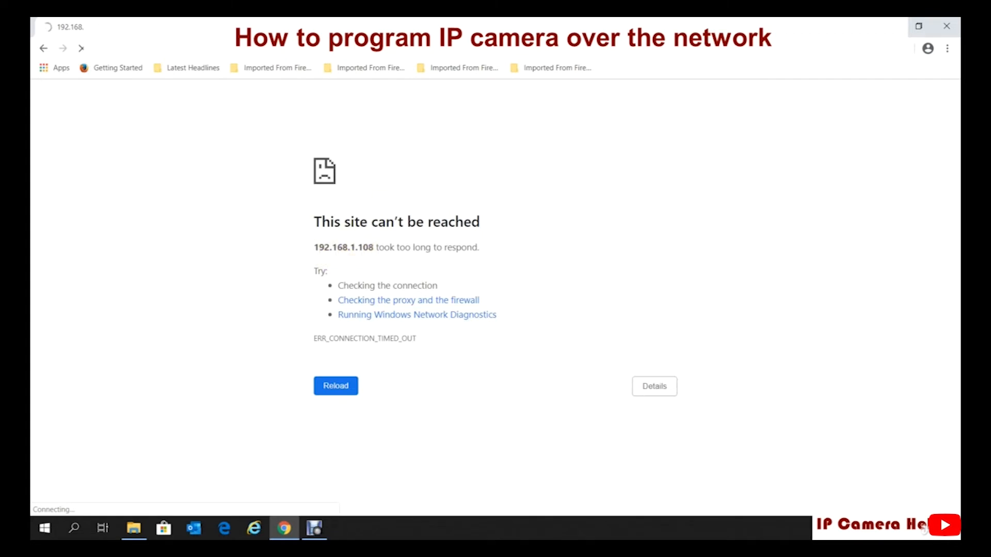
Open a new browser tab for reaching the camera after the factory reset.
key(ctrl+t)
click(172, 27)
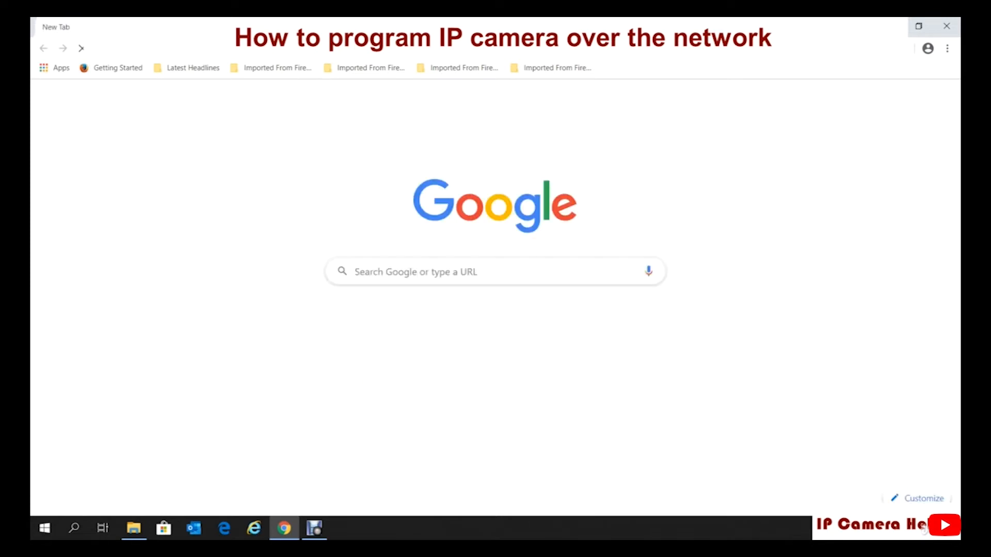